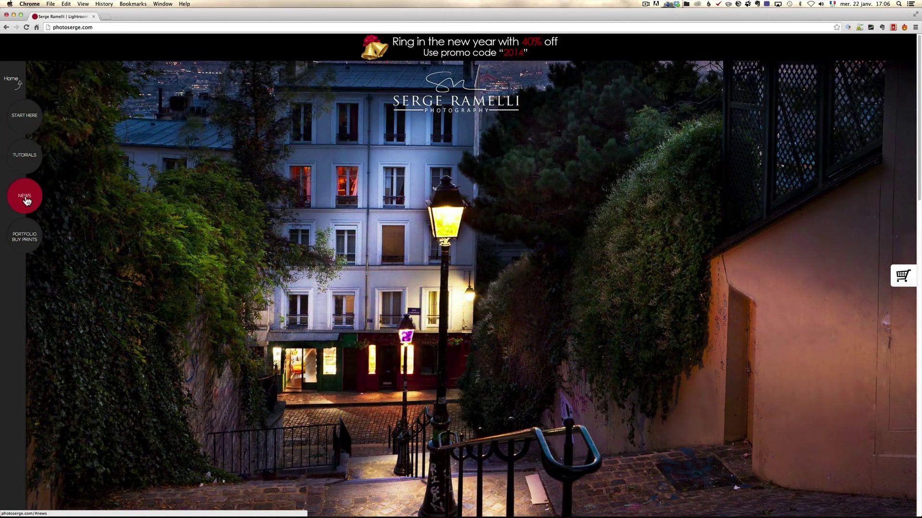
# Step: Open photoserge.com's newsletter sign-up page and click into its name and e-mail fields
pyautogui.moveTo(26, 201)
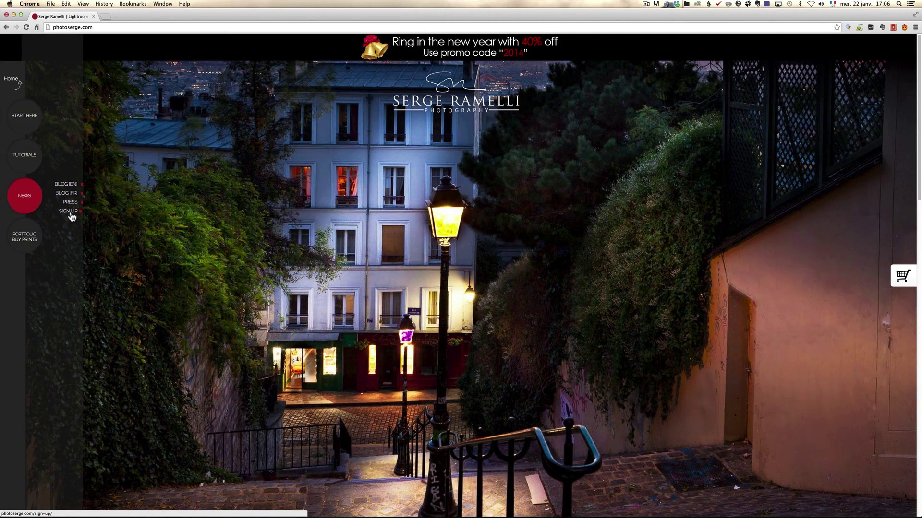
pyautogui.click(70, 213)
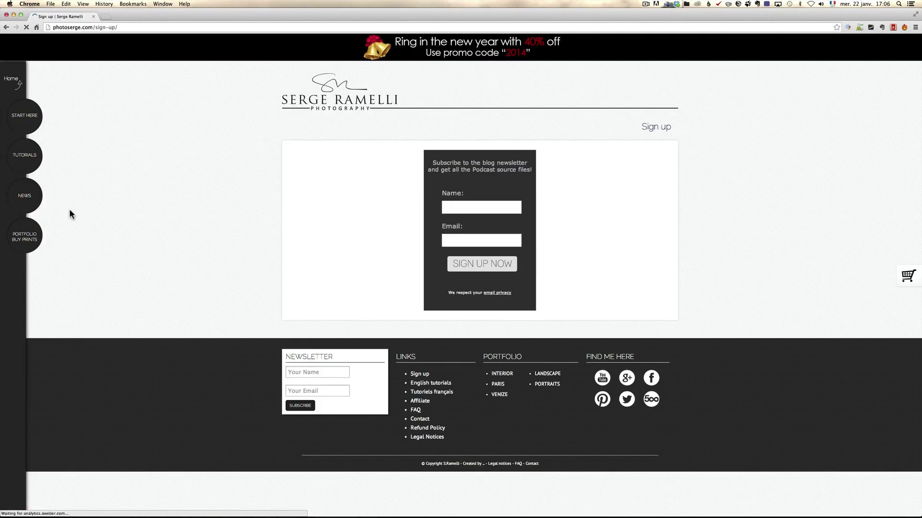
pyautogui.click(465, 203)
pyautogui.click(465, 241)
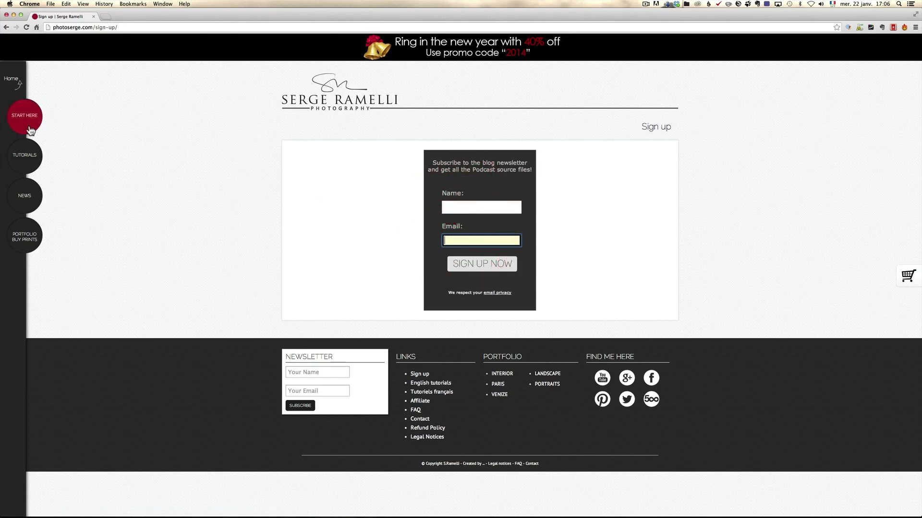
# Step: Open the Winter Landscapes Course details from Tutorials, scroll its before/after images, then return to Lightroom
pyautogui.click(34, 153)
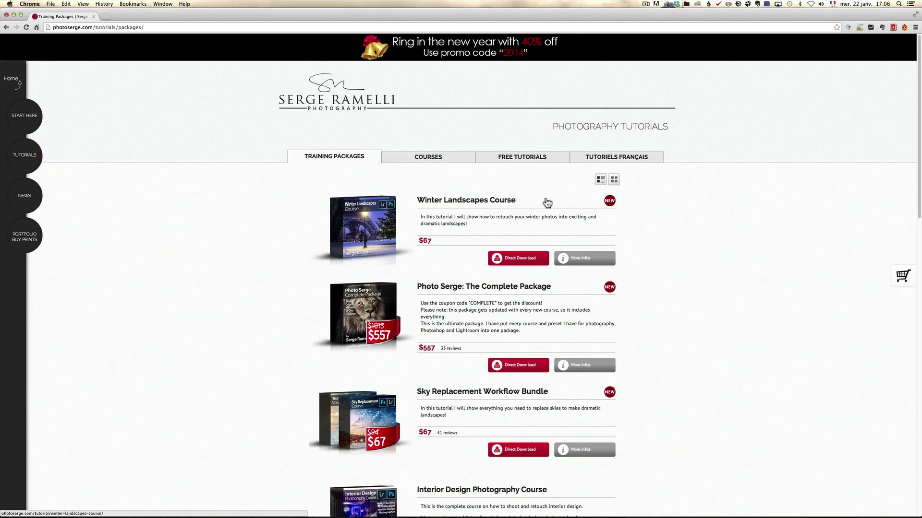
pyautogui.click(587, 259)
pyautogui.click(588, 260)
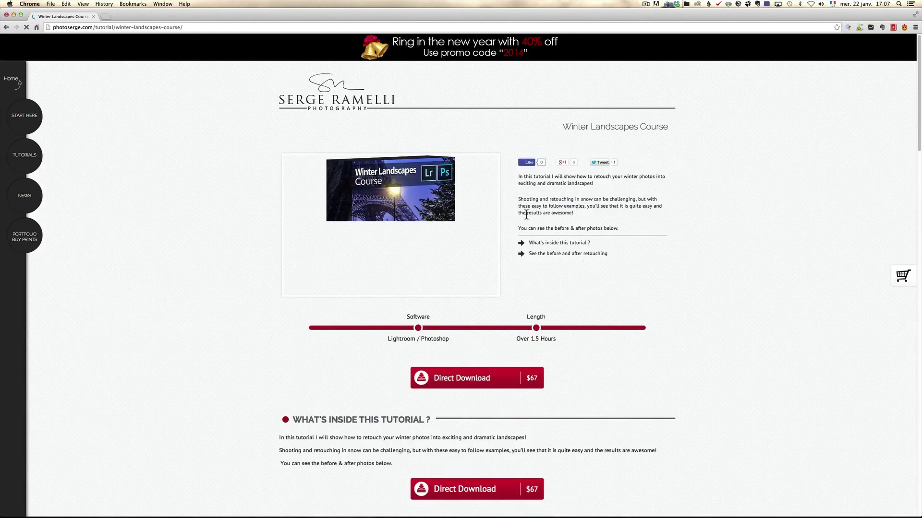
pyautogui.scroll(-3, 526, 215)
pyautogui.scroll(-7, 527, 215)
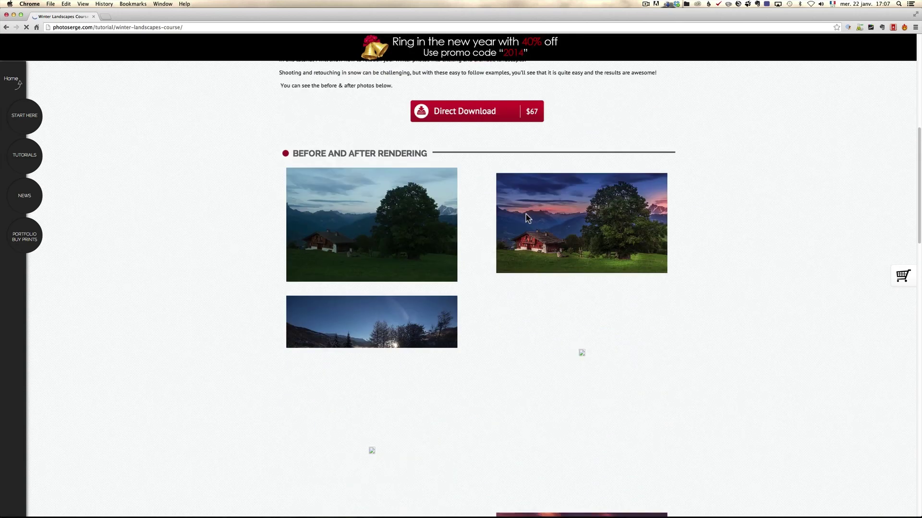
pyautogui.scroll(4, 526, 214)
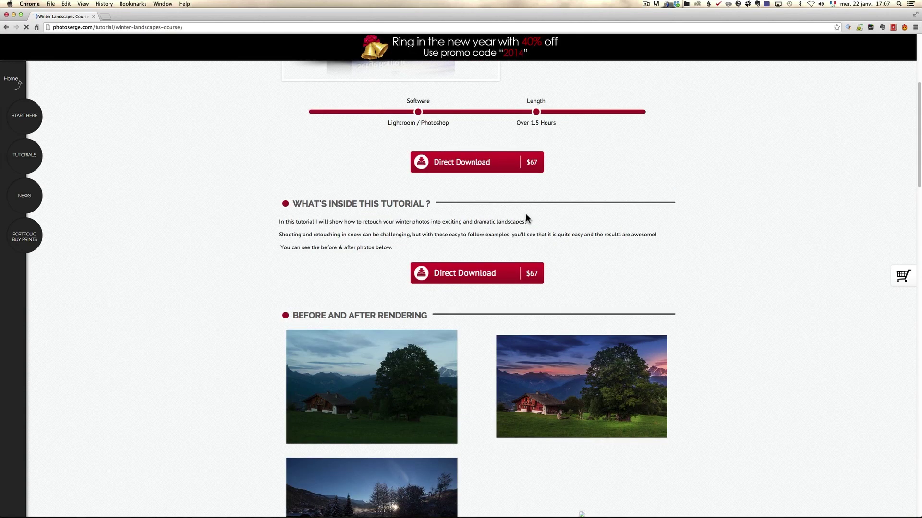
pyautogui.press('super+Tab')
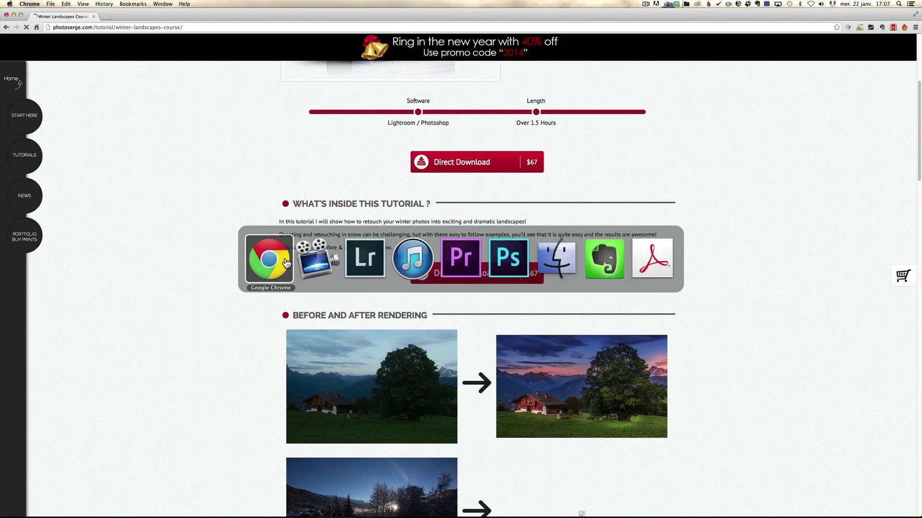
# Step: Compare the house-11, dark house-12 and bright house-13 exposures, ending on house-11.cr2 Copier 1
pyautogui.click(361, 262)
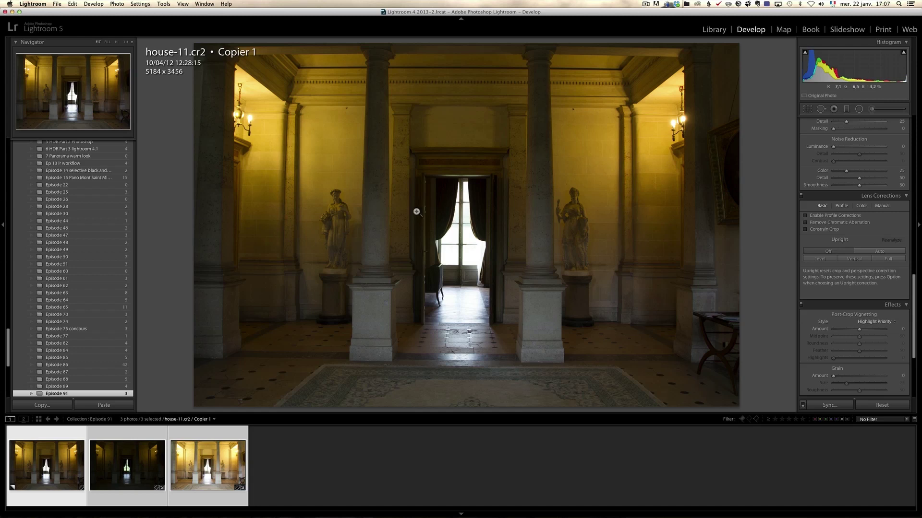
pyautogui.click(339, 485)
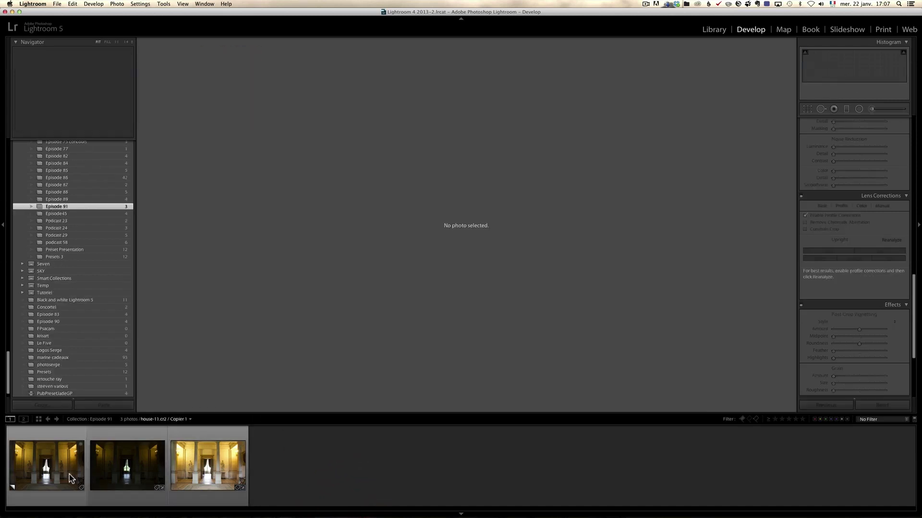
pyautogui.click(47, 465)
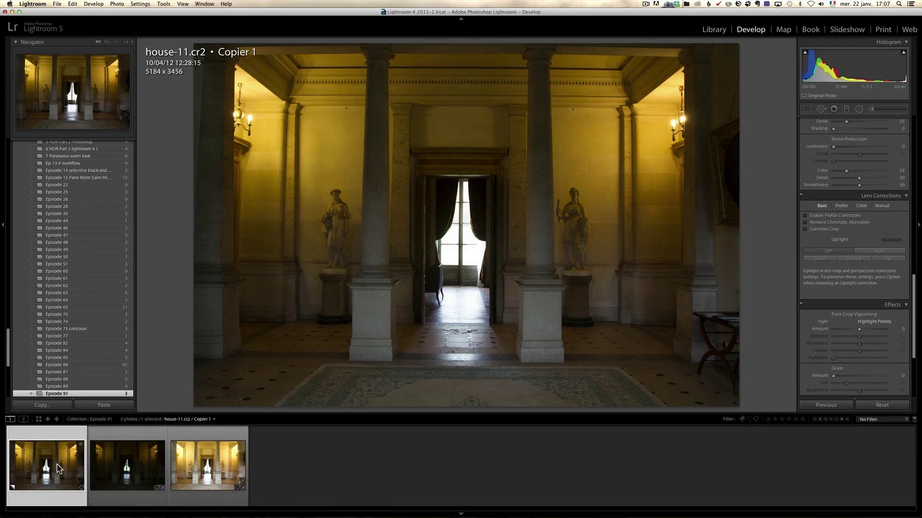
pyautogui.click(117, 463)
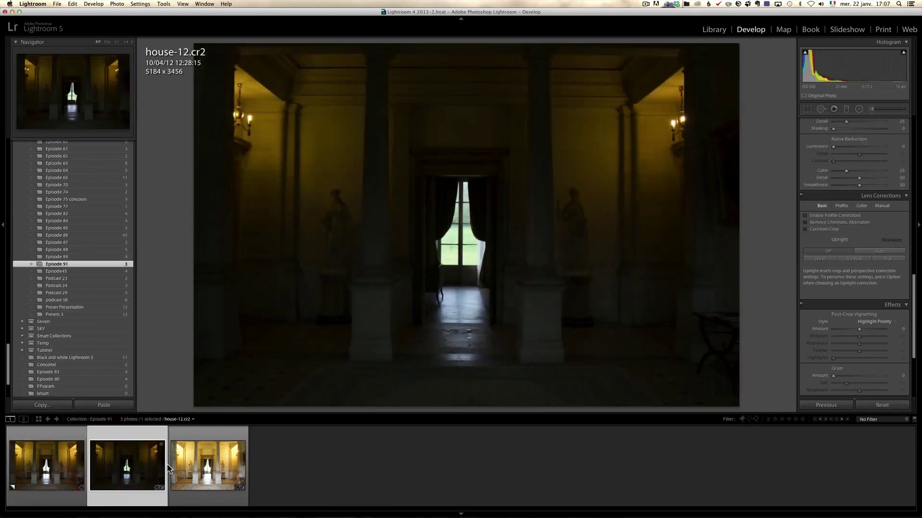
pyautogui.click(223, 466)
pyautogui.click(68, 469)
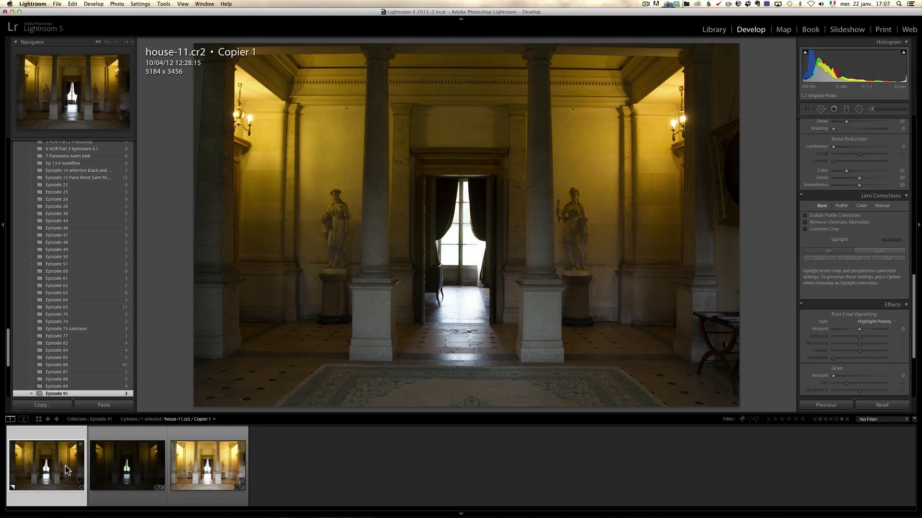
# Step: Raise Shadows, set Clarity to +40, cool Temp to 3399 and set Exposure to +0.15
pyautogui.scroll(10, 838, 215)
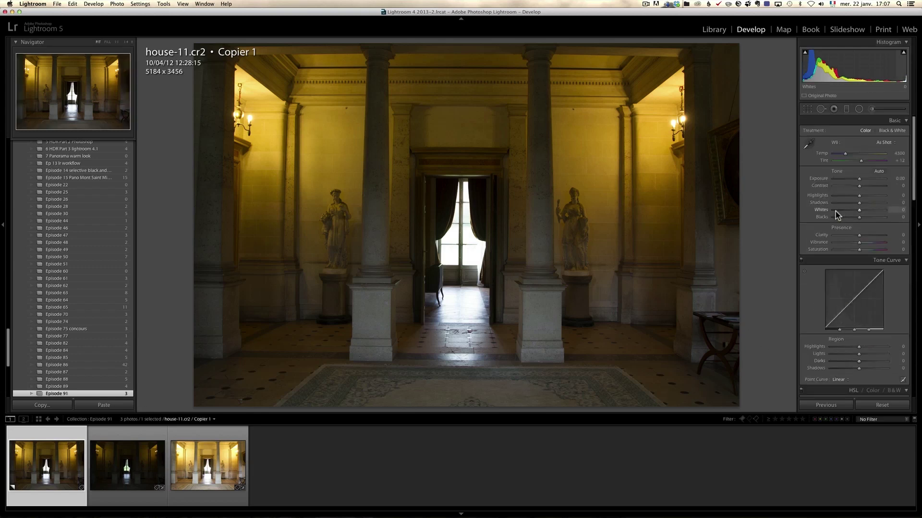
pyautogui.moveTo(860, 203)
pyautogui.mouseDown()
pyautogui.moveTo(891, 203)
pyautogui.moveTo(834, 196)
pyautogui.moveTo(877, 207)
pyautogui.moveTo(837, 200)
pyautogui.moveTo(844, 195)
pyautogui.moveTo(867, 211)
pyautogui.moveTo(854, 219)
pyautogui.mouseUp()
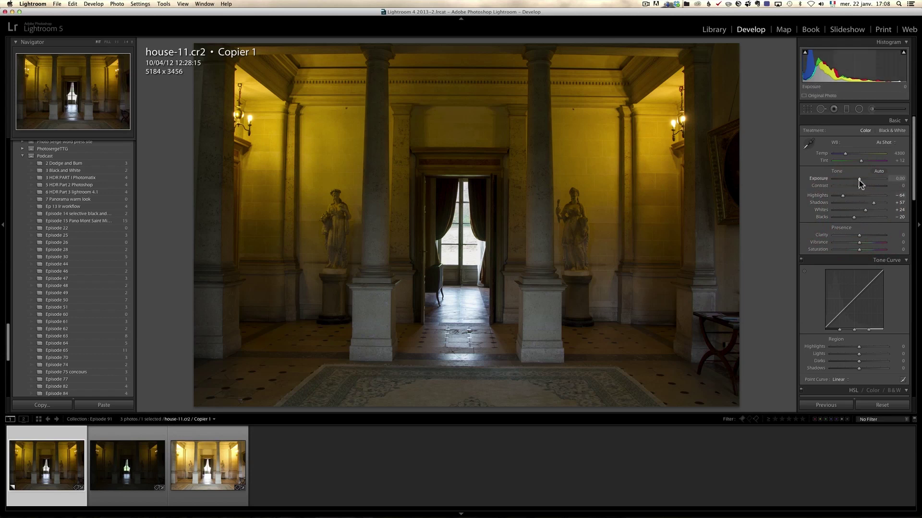
pyautogui.click(868, 235)
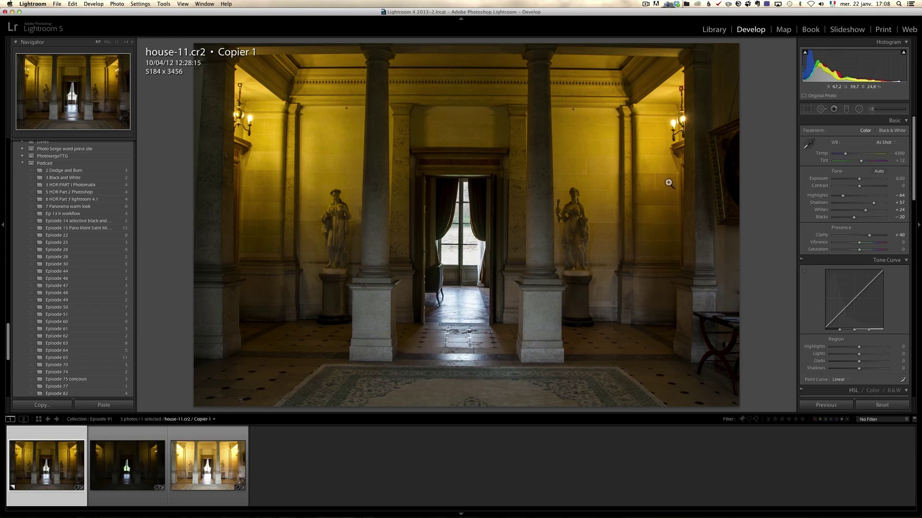
pyautogui.moveTo(845, 154); pyautogui.dragTo(860, 181)
pyautogui.moveTo(914, 194); pyautogui.dragTo(917, 327)
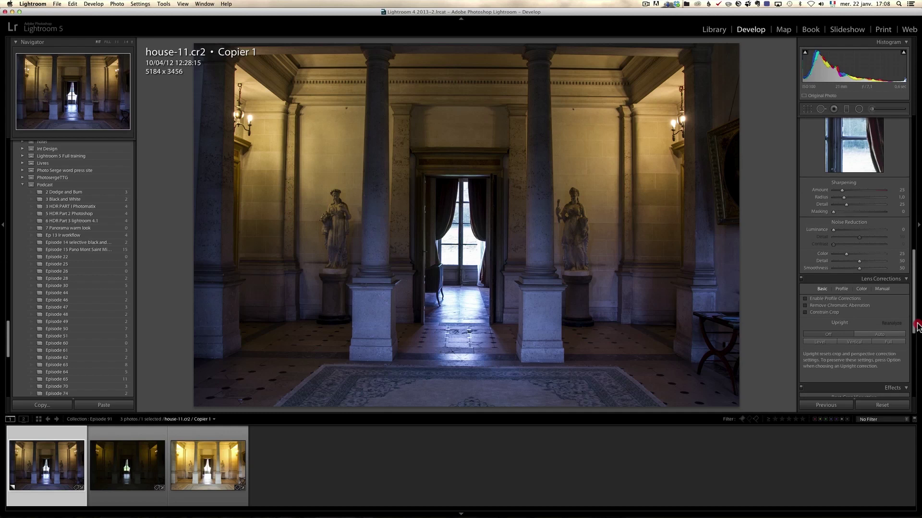
# Step: Set luminance noise reduction to 10 while zoomed in on the window and statue
pyautogui.click(843, 230)
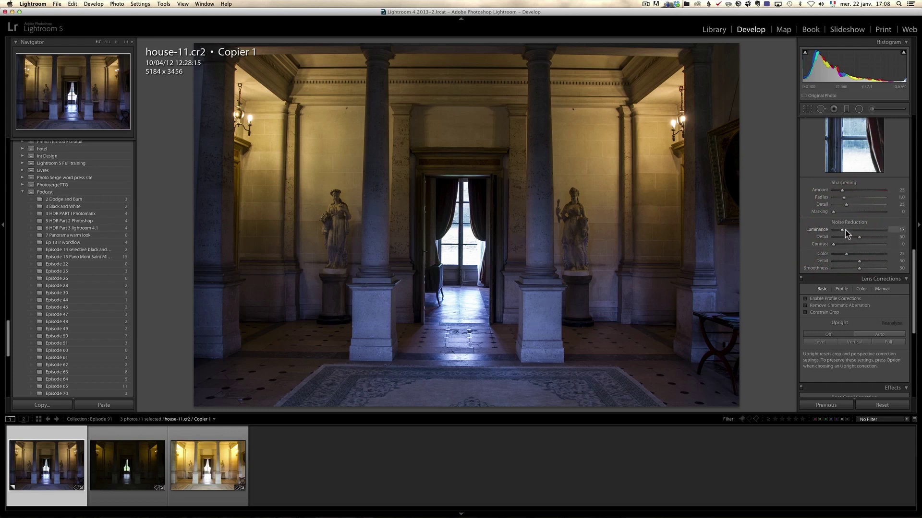
pyautogui.click(570, 211)
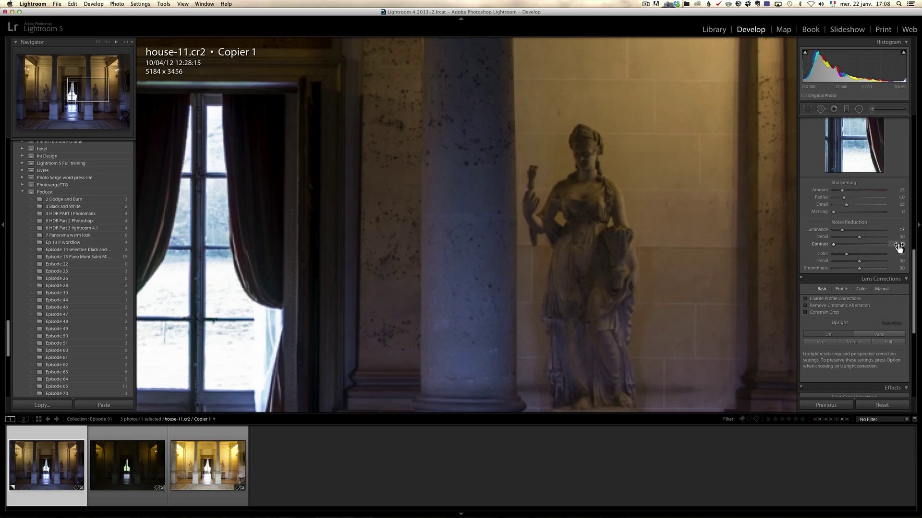
pyautogui.doubleClick(816, 230)
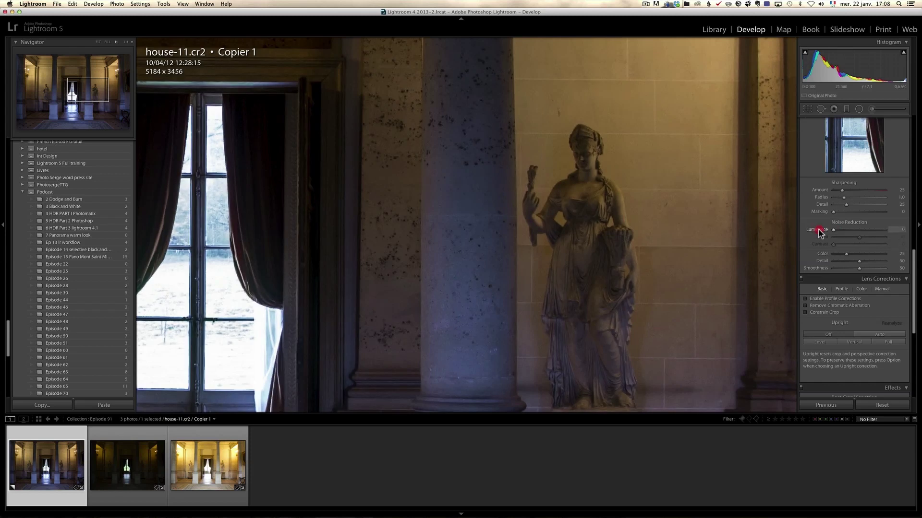
pyautogui.moveTo(823, 232); pyautogui.dragTo(839, 233)
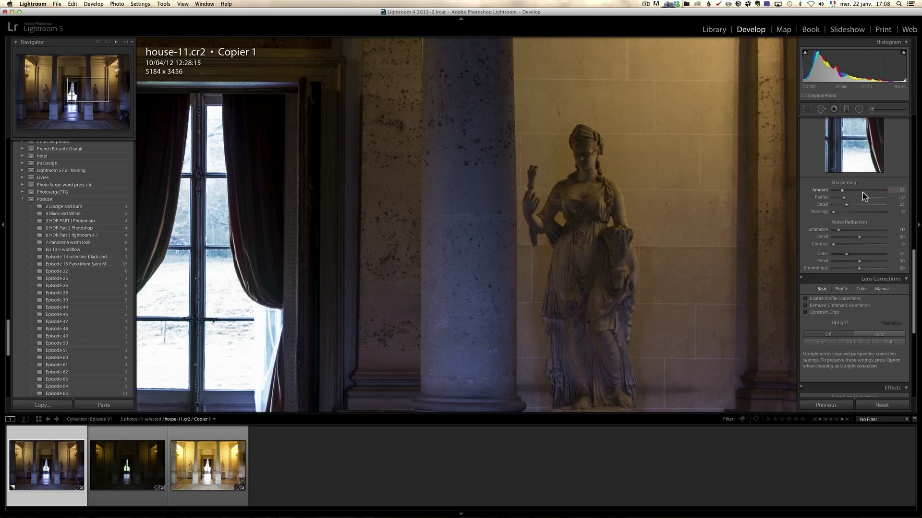
# Step: Set sharpening Amount to 90 and Masking to 50, then view the whole room
pyautogui.moveTo(844, 191); pyautogui.dragTo(868, 194)
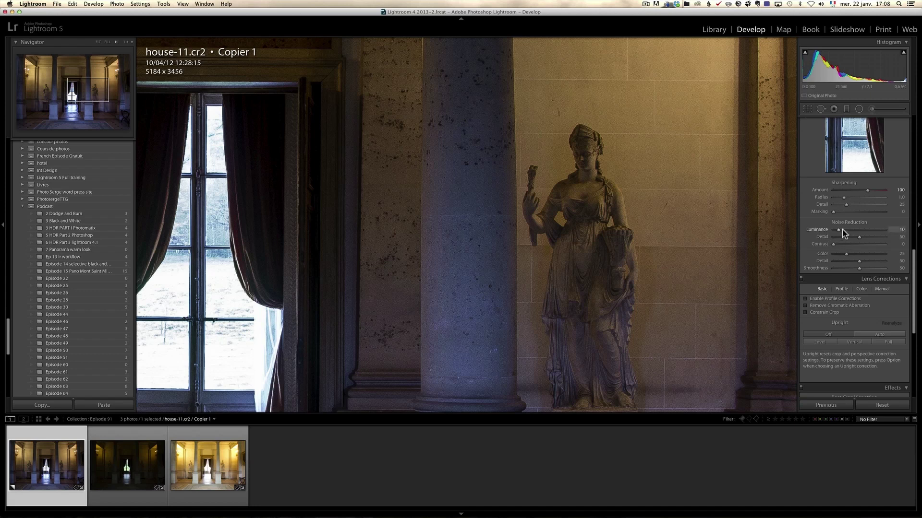
pyautogui.moveTo(868, 190); pyautogui.dragTo(865, 191)
pyautogui.moveTo(866, 193); pyautogui.dragTo(865, 193)
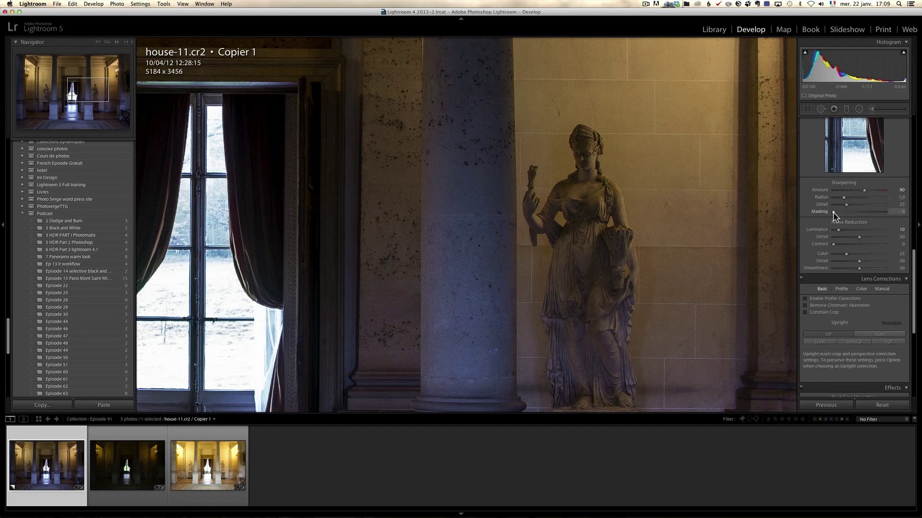
pyautogui.moveTo(833, 212); pyautogui.dragTo(859, 212)
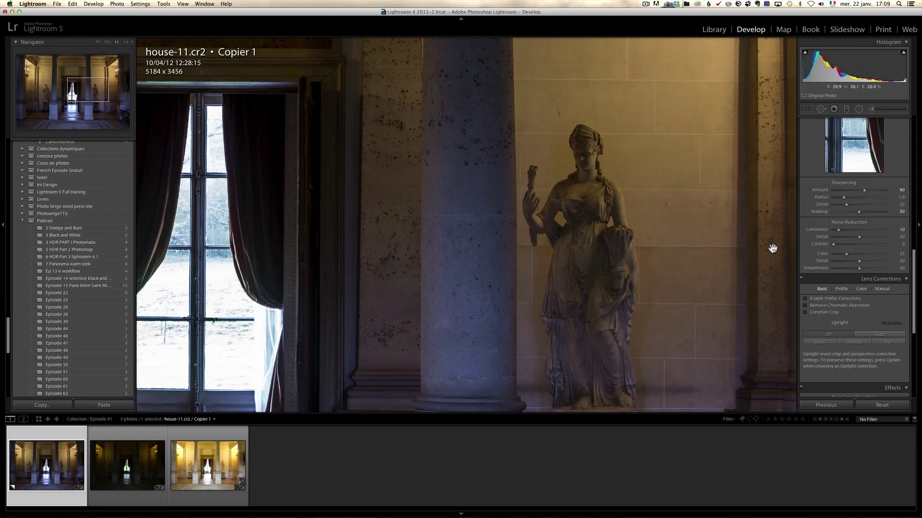
pyautogui.click(556, 231)
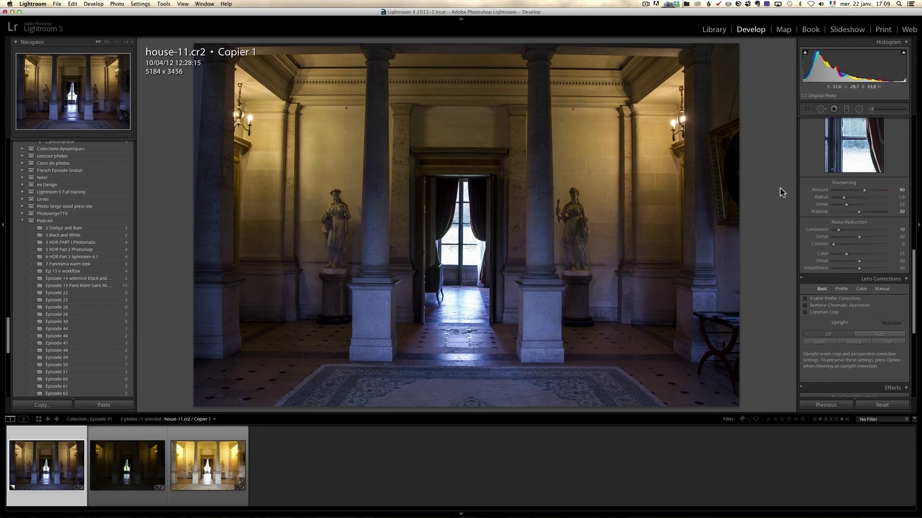
# Step: Select all three hall photos and synchronize every setting from house-11 to them
pyautogui.moveTo(916, 201); pyautogui.dragTo(912, 148)
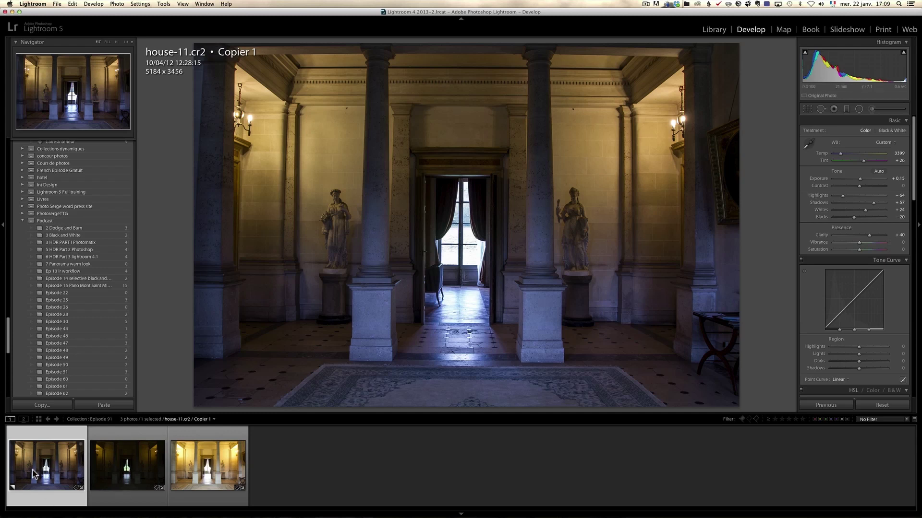
pyautogui.keyDown('shift'); pyautogui.click(226, 480); pyautogui.keyUp('shift')
pyautogui.click(823, 408)
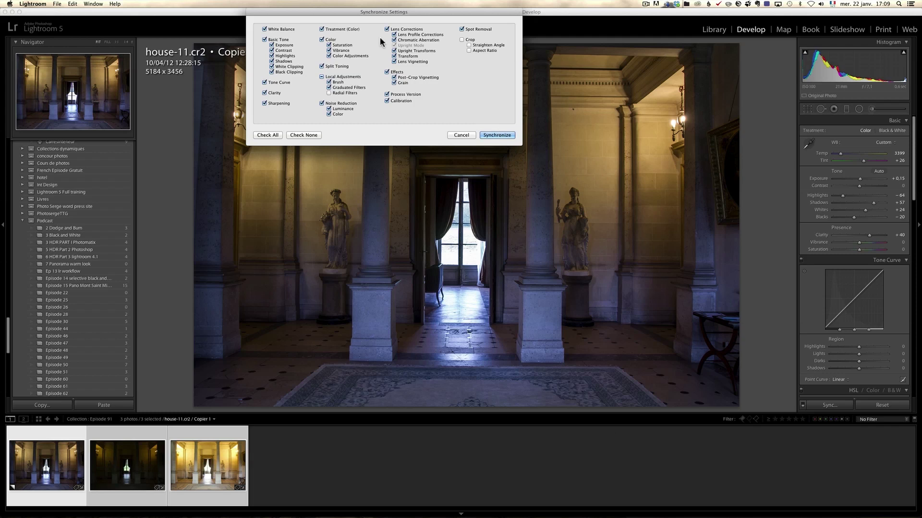
pyautogui.click(267, 134)
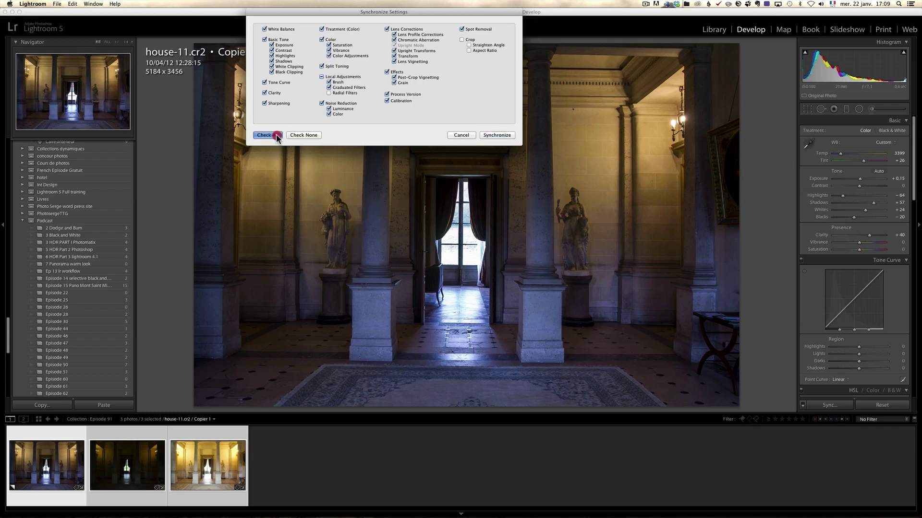
pyautogui.click(496, 135)
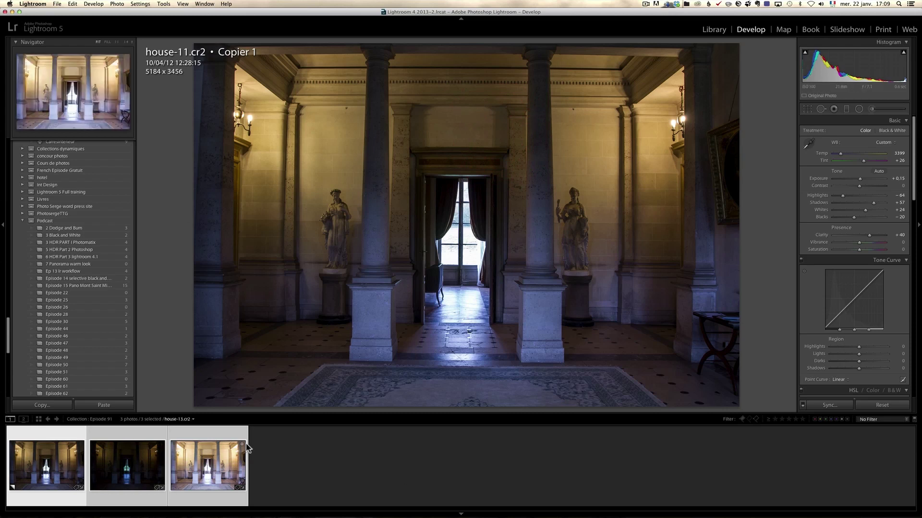
# Step: Show the Export submenu for the bracketed photos, listing HDR Efex Pro 2
pyautogui.rightClick(54, 436)
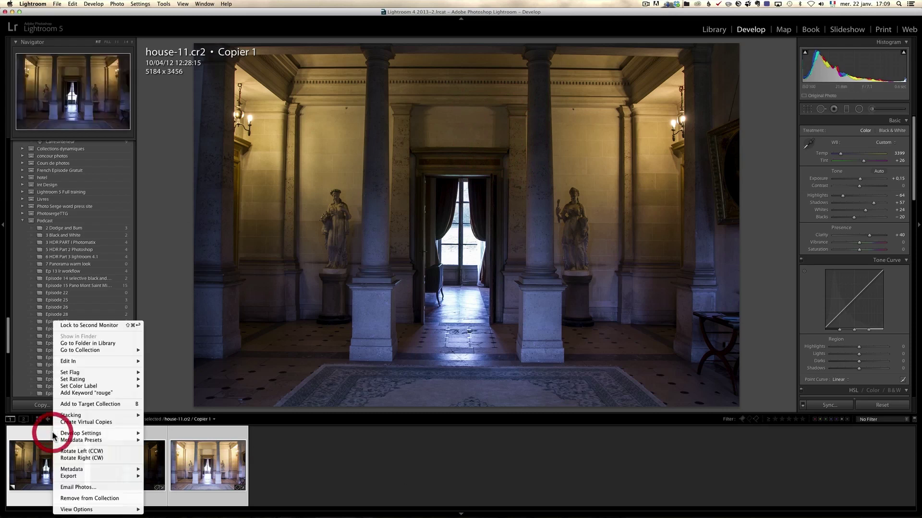
pyautogui.moveTo(78, 362)
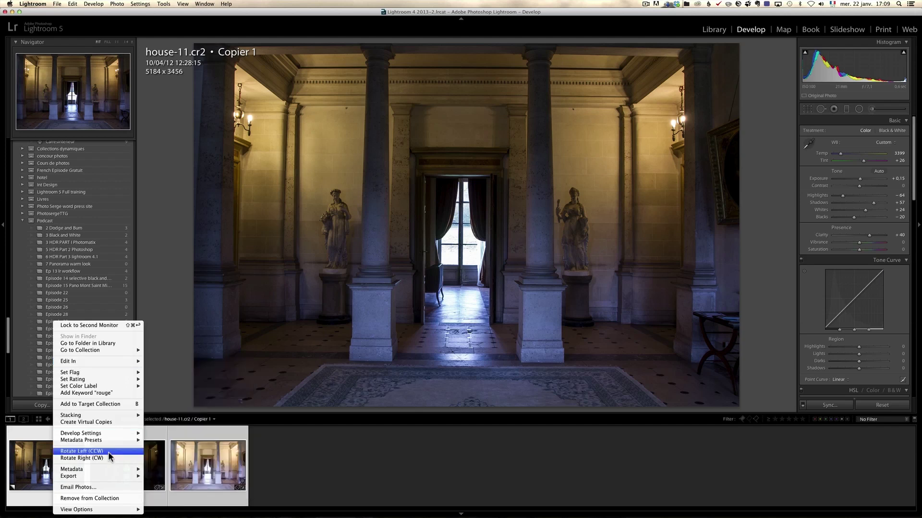
pyautogui.moveTo(111, 475)
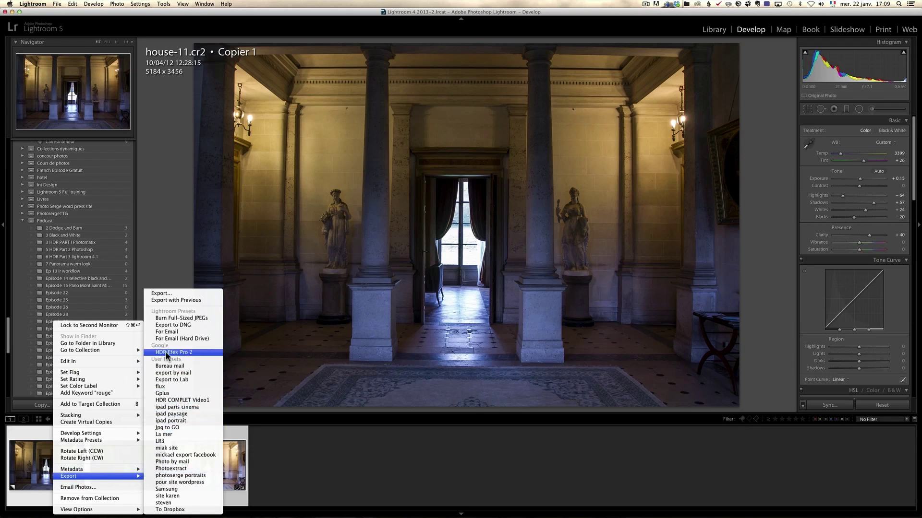
# Step: Export the three bracketed hall photos to HDR Efex Pro 2 for merging
pyautogui.click(192, 353)
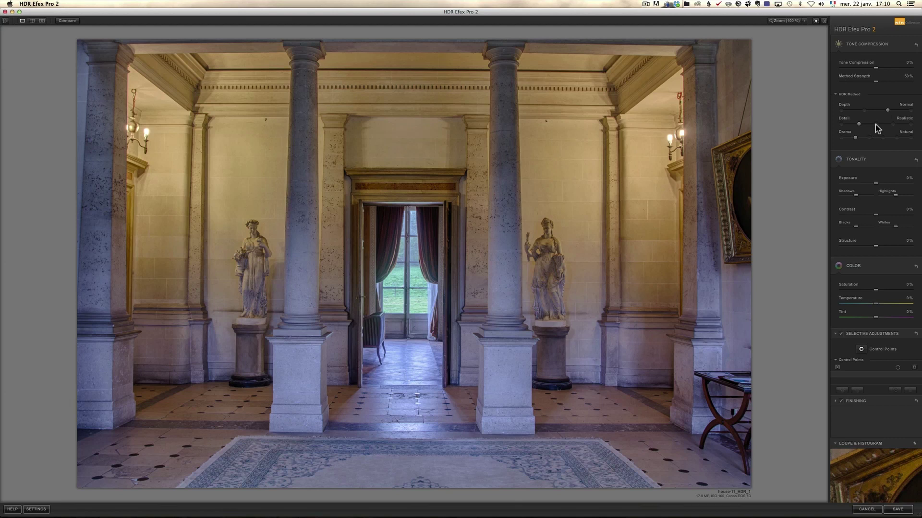
# Step: Set Detail to Realistic and Drama to Deep, and darken the HDR exposure
pyautogui.click(877, 127)
pyautogui.moveTo(870, 124)
pyautogui.mouseDown()
pyautogui.moveTo(846, 124)
pyautogui.moveTo(854, 123)
pyautogui.mouseUp()
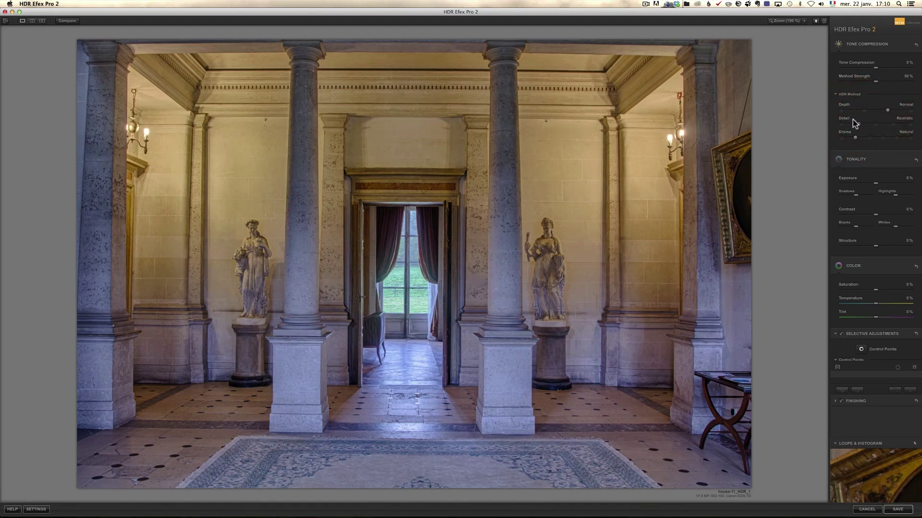
pyautogui.click(868, 137)
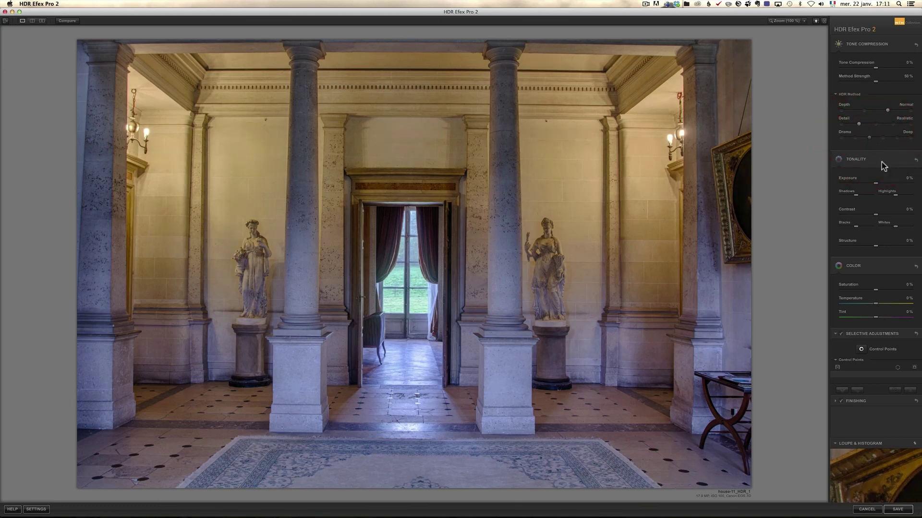
pyautogui.moveTo(874, 187); pyautogui.dragTo(870, 186)
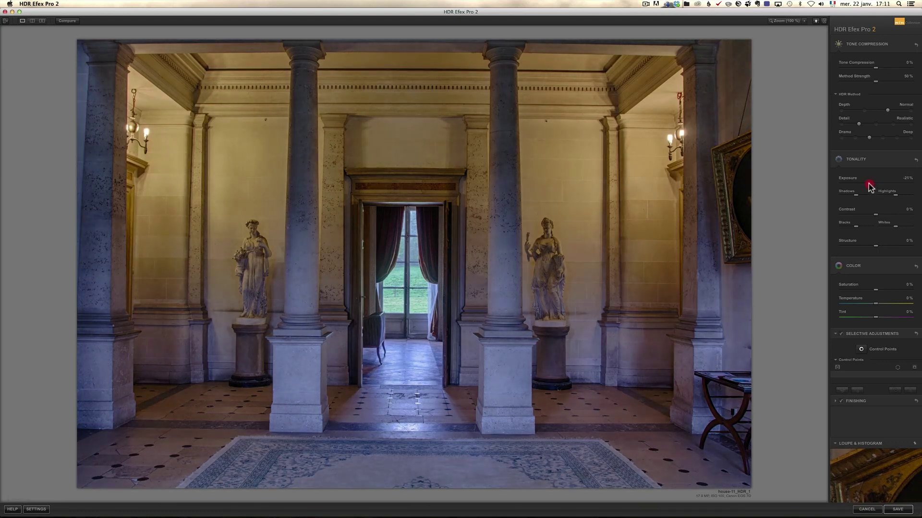
# Step: Raise Structure to about 48%, nudge contrast up, and save the toned HDR image
pyautogui.click(888, 246)
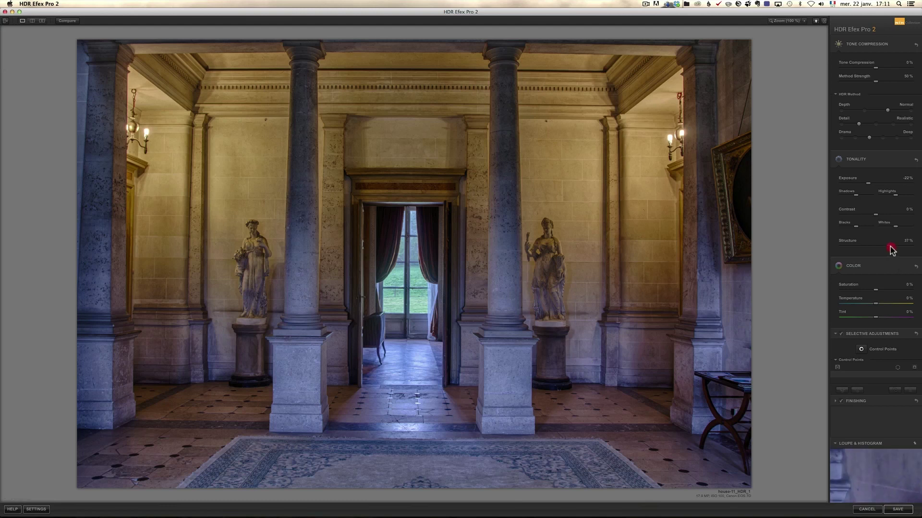
pyautogui.moveTo(890, 246); pyautogui.dragTo(894, 246)
pyautogui.moveTo(876, 215); pyautogui.dragTo(879, 216)
pyautogui.click(898, 509)
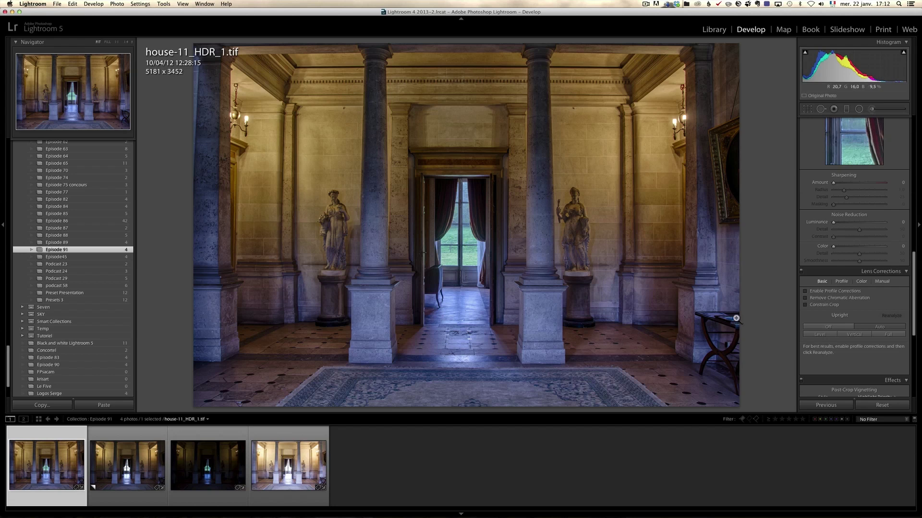
# Step: Enable lens profile corrections and apply Upright Auto to straighten the HDR image
pyautogui.click(823, 292)
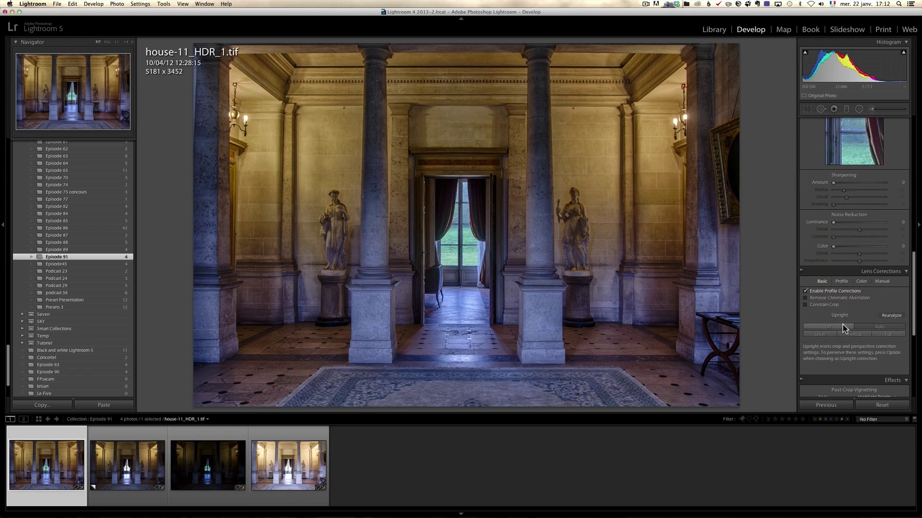
pyautogui.click(868, 328)
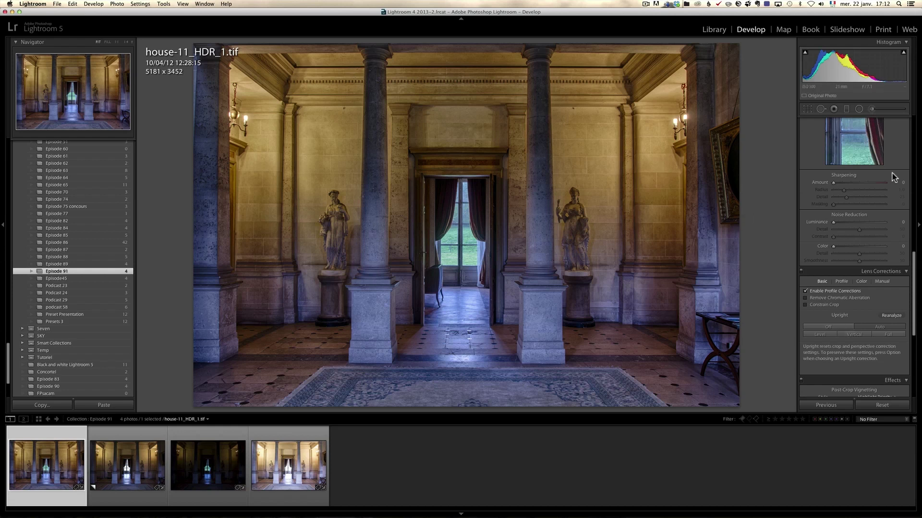
pyautogui.scroll(10, 893, 177)
pyautogui.scroll(-8, 892, 176)
pyautogui.scroll(8, 884, 202)
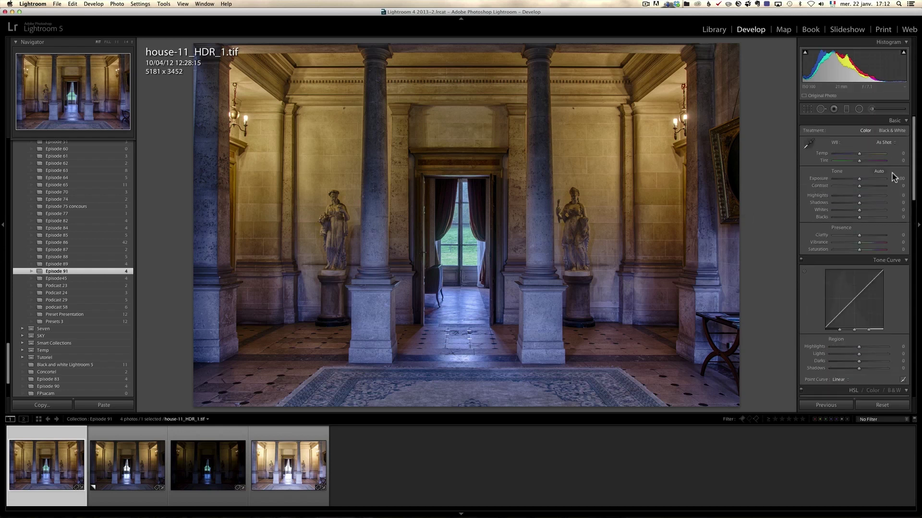
# Step: Set Clarity to +12 and Shadows to +30, then bring up the Edit In options
pyautogui.moveTo(859, 235); pyautogui.dragTo(862, 237)
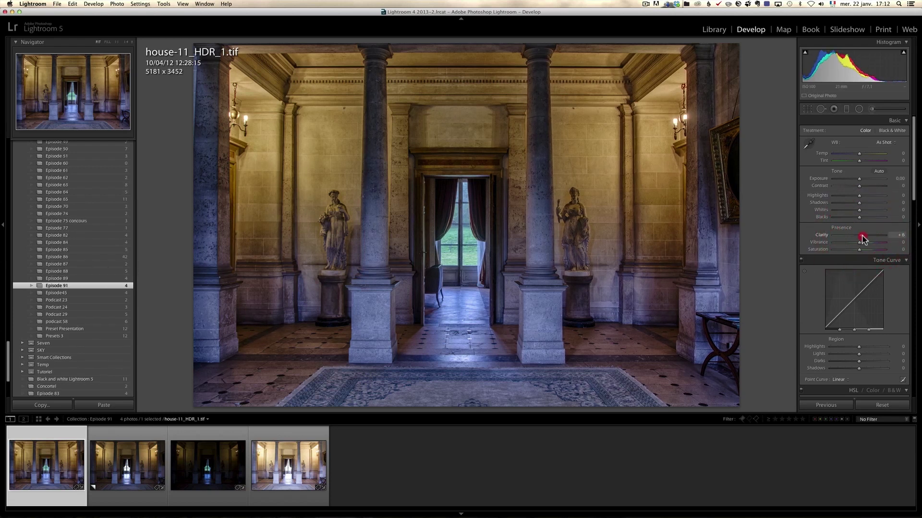
pyautogui.click(862, 237)
pyautogui.moveTo(863, 203); pyautogui.dragTo(867, 204)
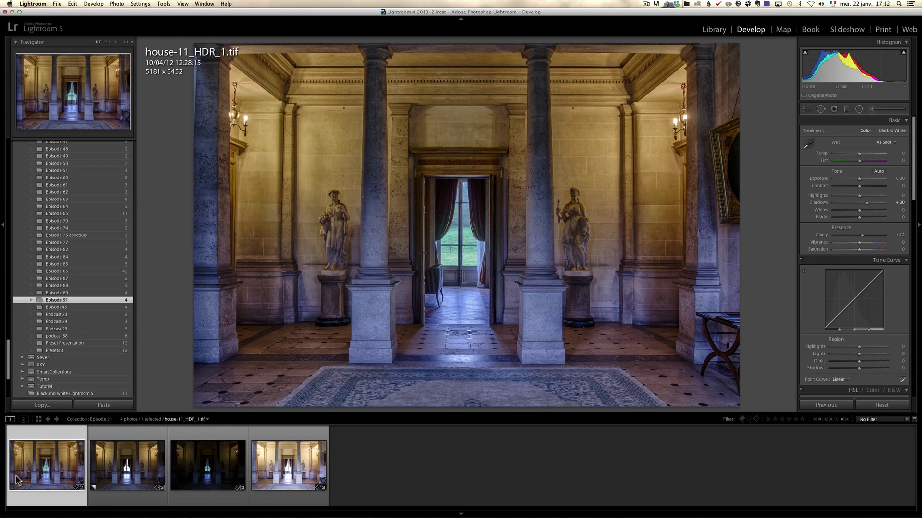
pyautogui.rightClick(39, 449)
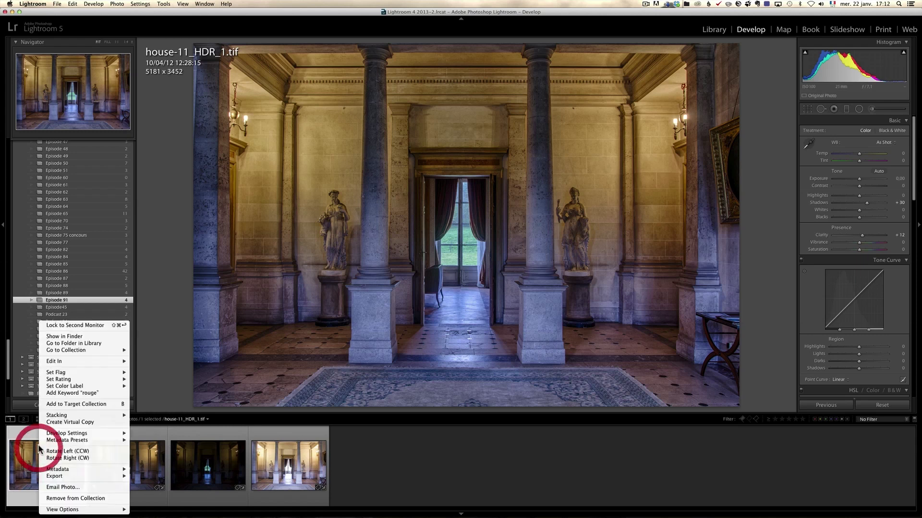
pyautogui.moveTo(74, 362)
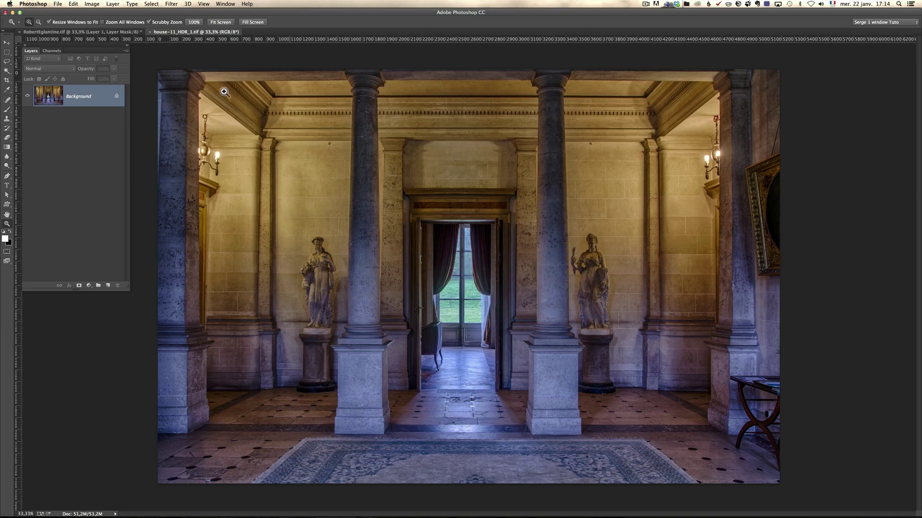
pyautogui.click(124, 34)
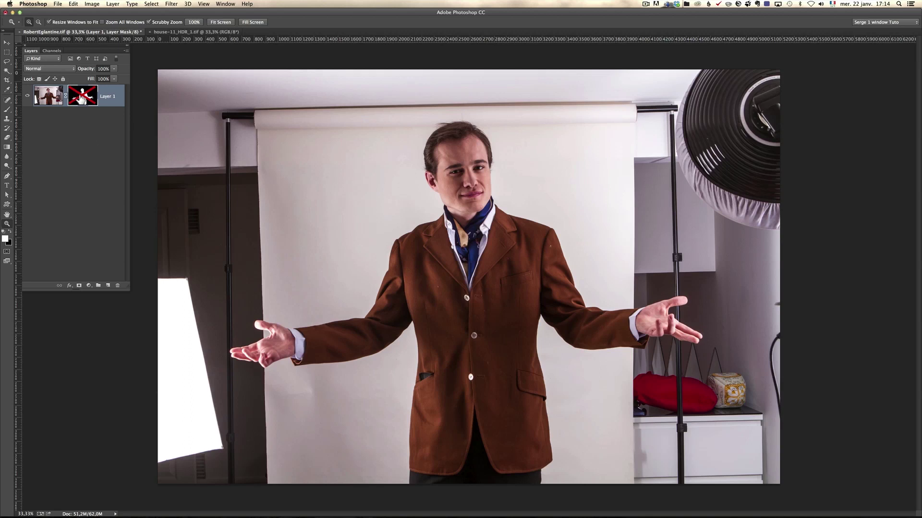
pyautogui.rightClick(81, 96)
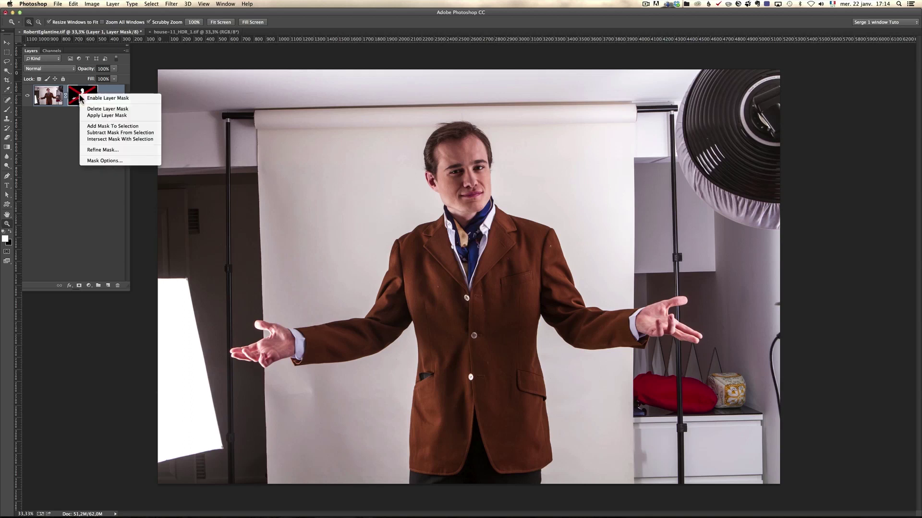
pyautogui.click(98, 99)
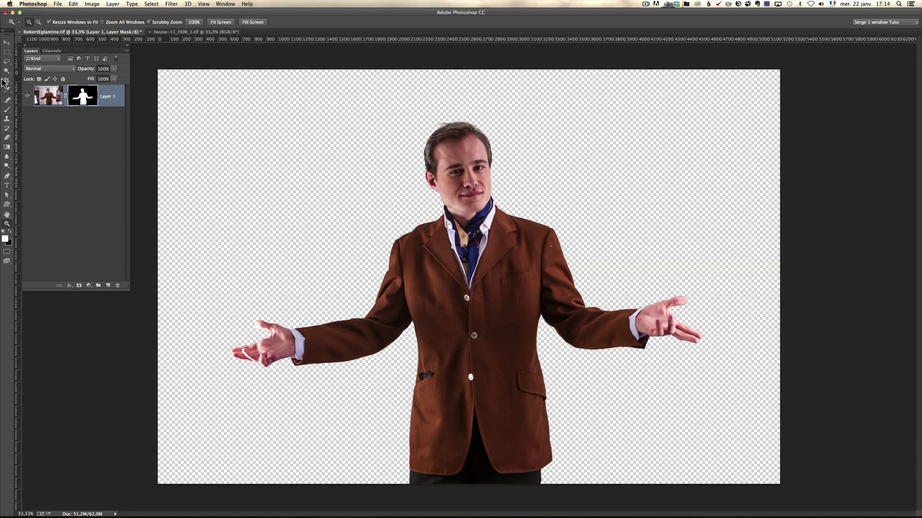
# Step: Drag the cut-out actor into the house-11 hall image and check his head up close
pyautogui.click(8, 42)
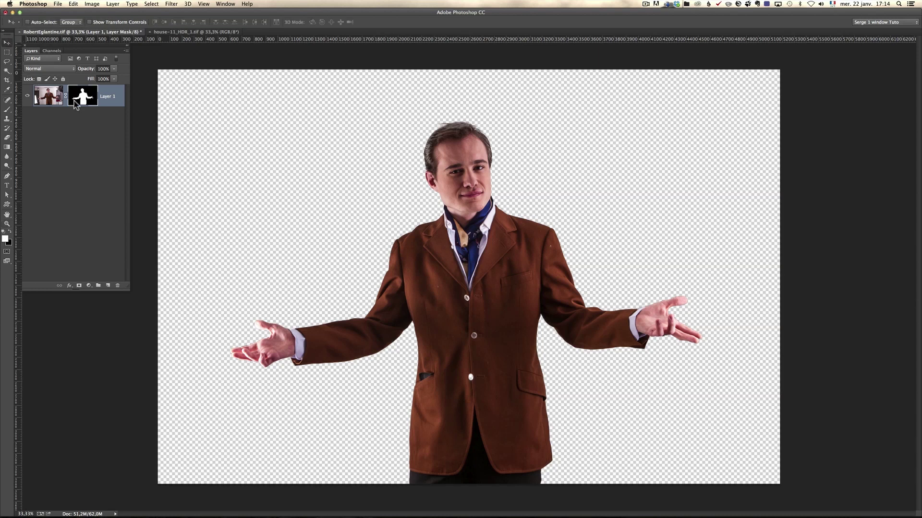
pyautogui.moveTo(460, 185); pyautogui.dragTo(420, 230)
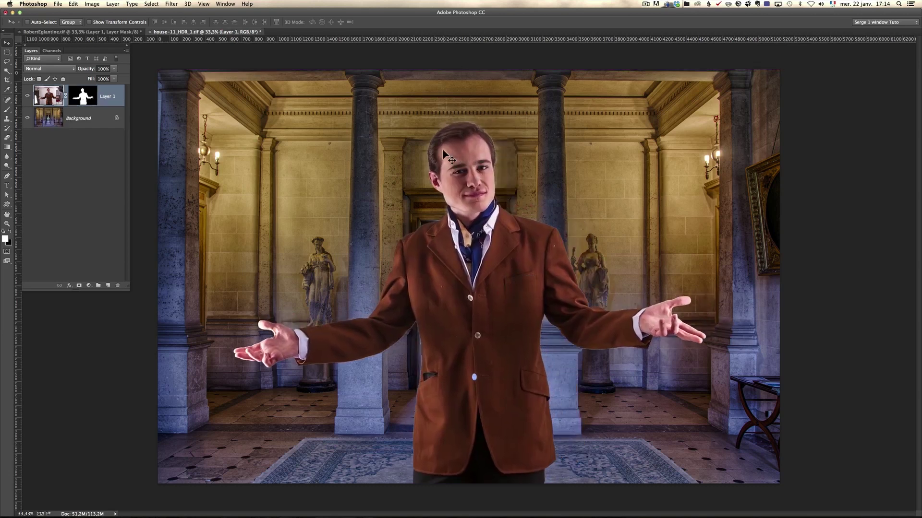
pyautogui.press('z')
pyautogui.click(439, 147)
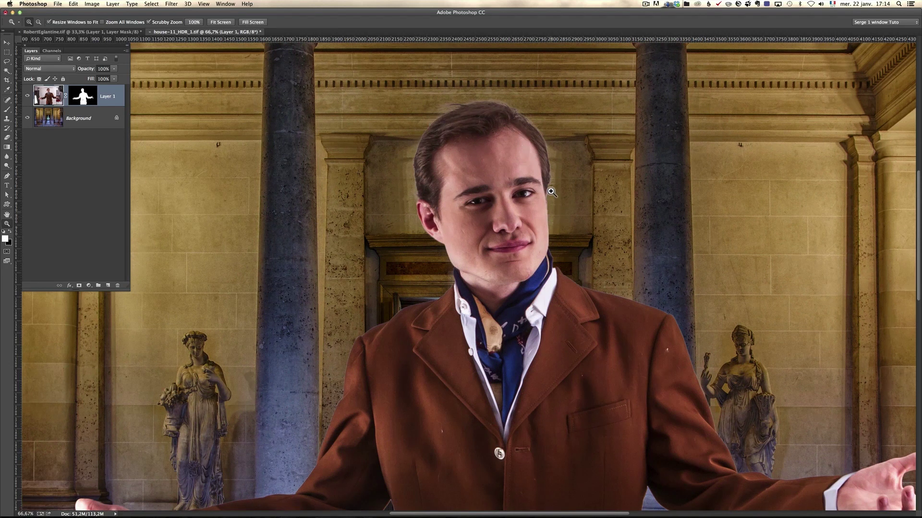
pyautogui.keyDown('alt'); pyautogui.click(395, 262); pyautogui.keyUp('alt')
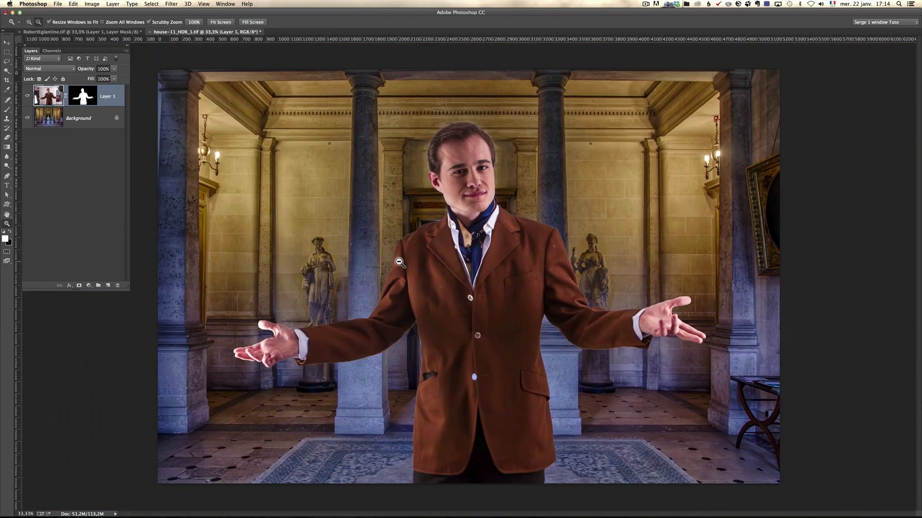
# Step: Copy the mask selection of the actor to Layer 2 and delete masked Layer 1
pyautogui.keyDown('ctrl'); pyautogui.click(84, 98); pyautogui.keyUp('ctrl')
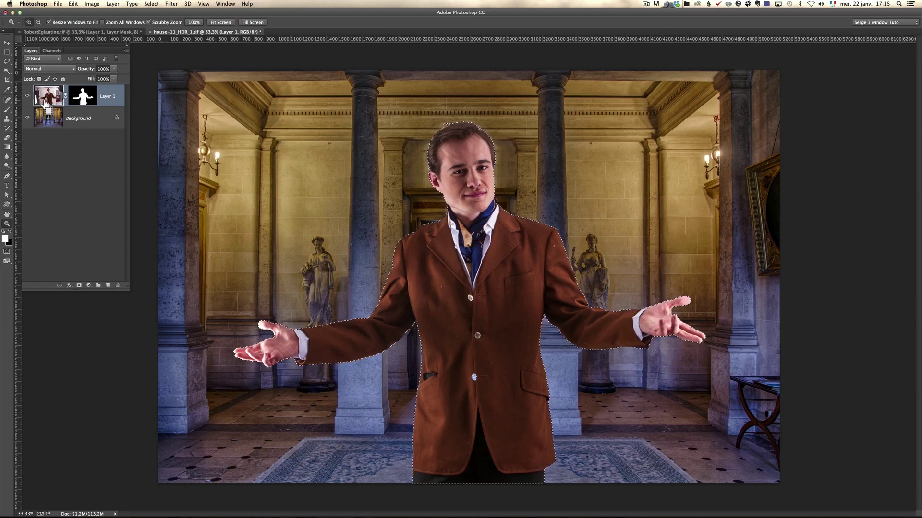
pyautogui.hotkey('ctrl', 'j')
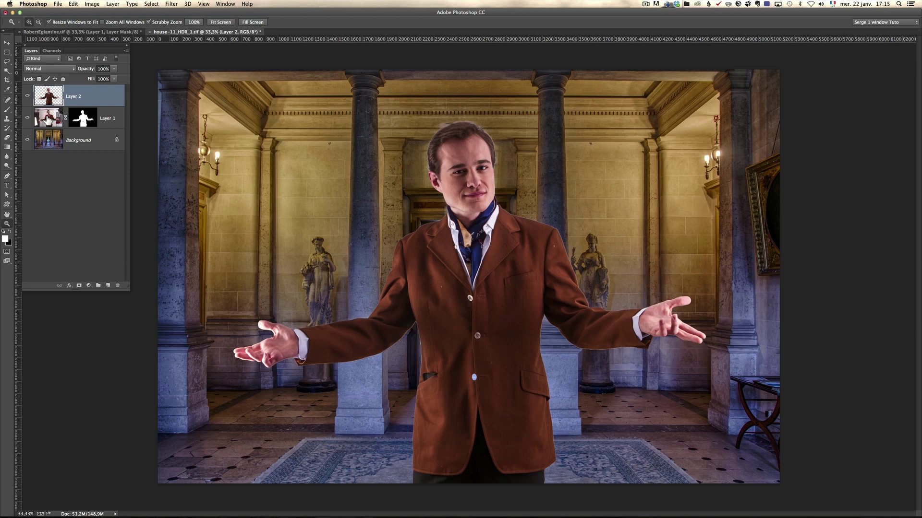
pyautogui.click(47, 121)
pyautogui.moveTo(103, 123); pyautogui.dragTo(117, 287)
pyautogui.click(73, 98)
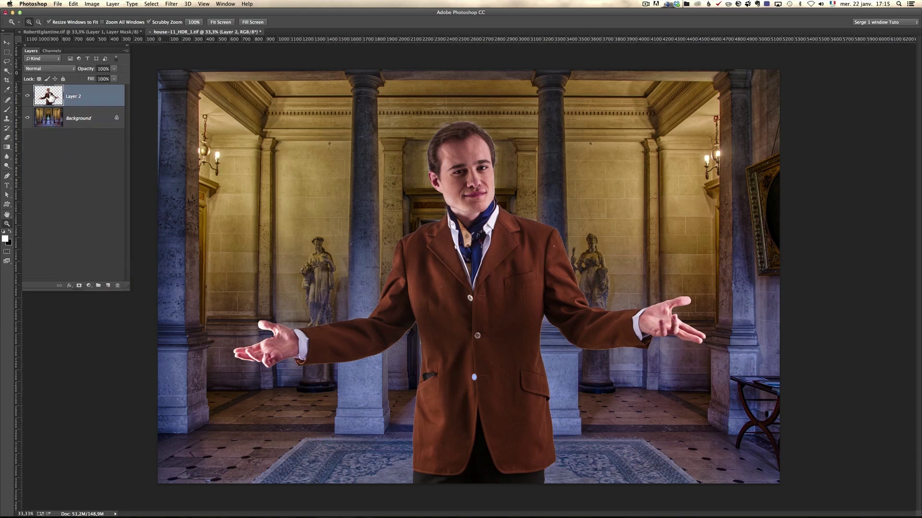
# Step: Defringe the actor's edges by 1 pixel, then zoom out to 25% to show the whole composite
pyautogui.click(474, 161)
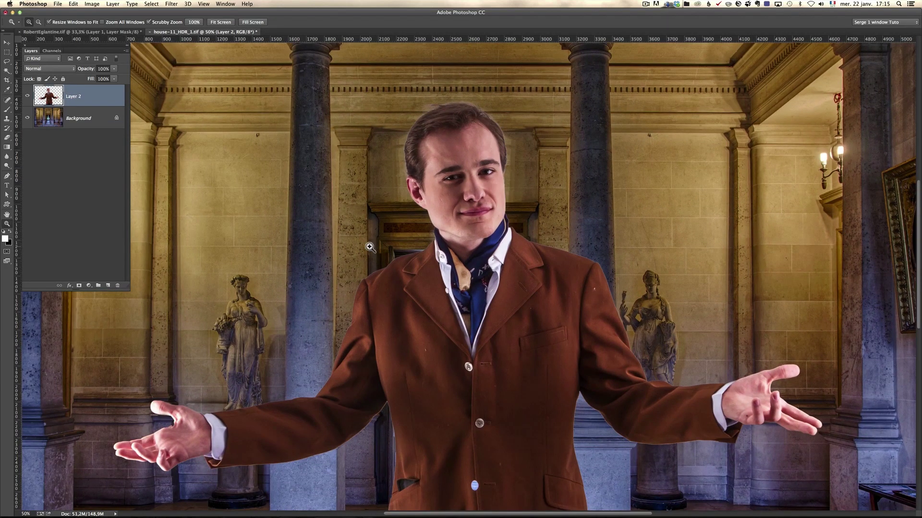
pyautogui.click(114, 5)
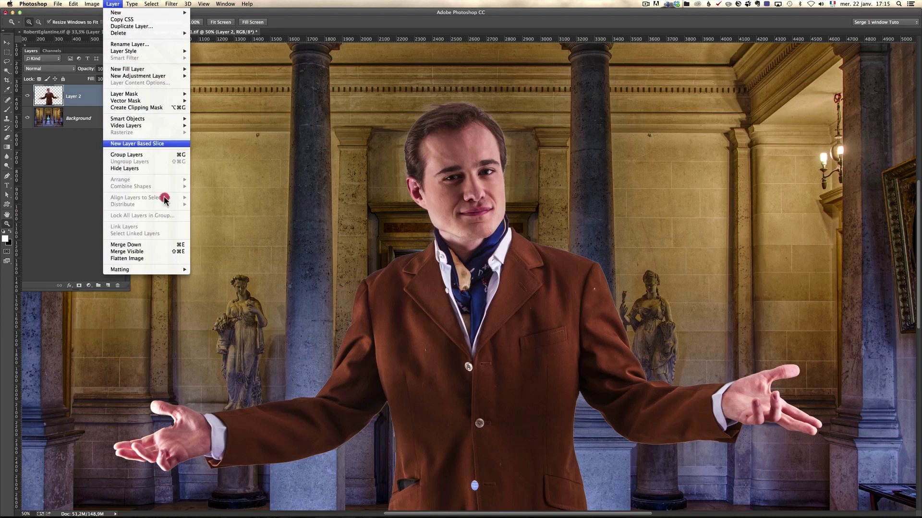
pyautogui.moveTo(186, 271)
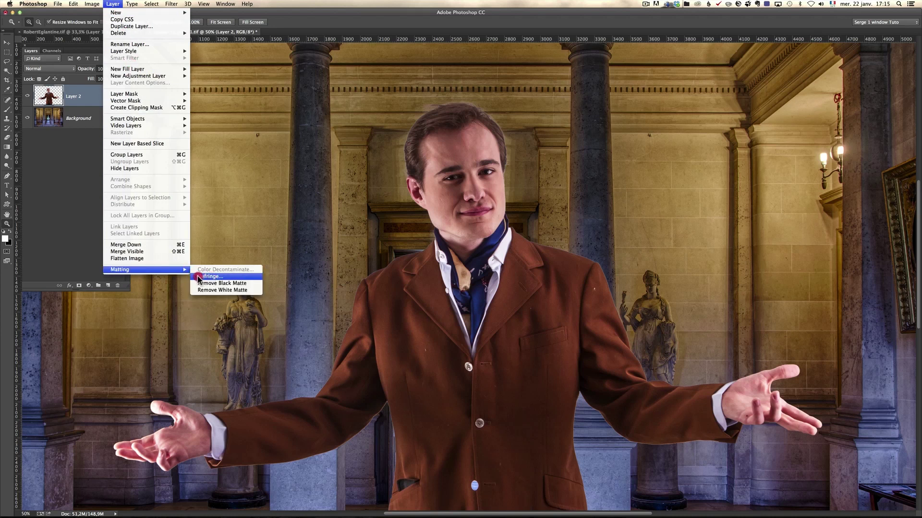
pyautogui.click(234, 277)
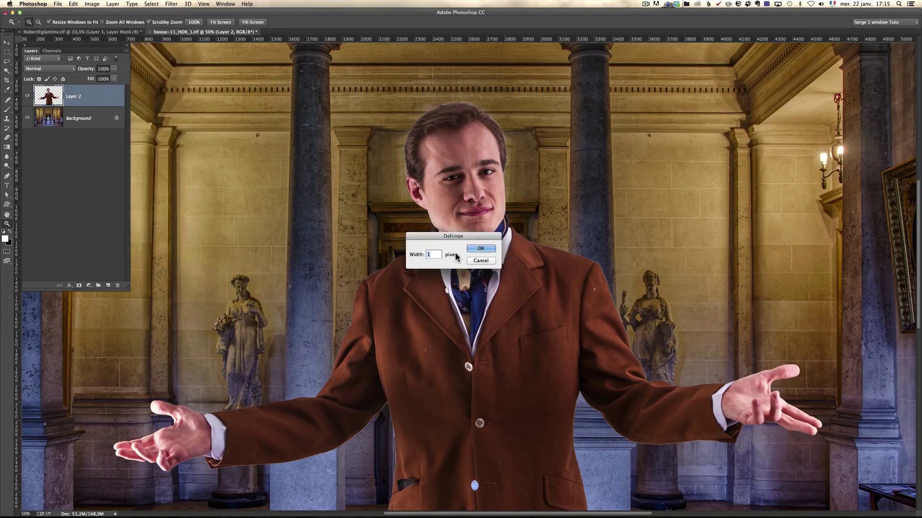
pyautogui.click(484, 249)
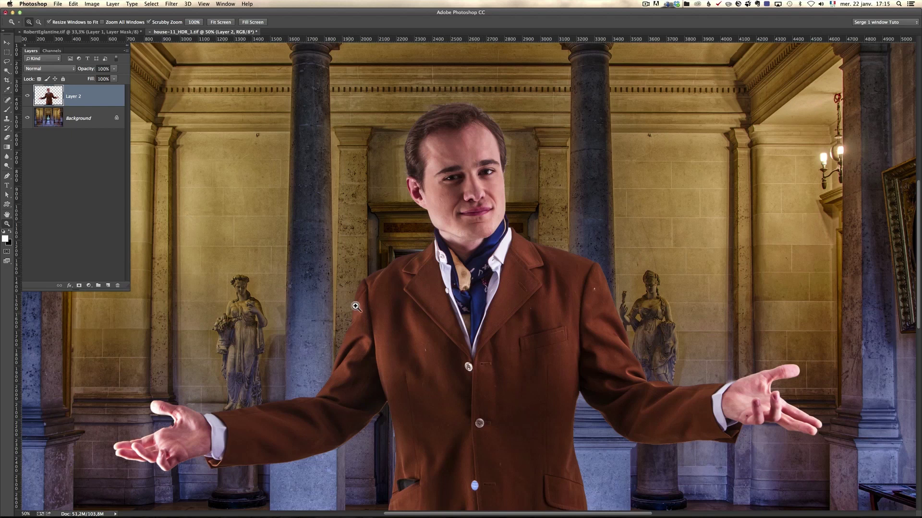
pyautogui.keyDown('alt'); pyautogui.click(392, 281); pyautogui.keyUp('alt')
pyautogui.keyDown('alt'); pyautogui.click(393, 281); pyautogui.keyUp('alt')
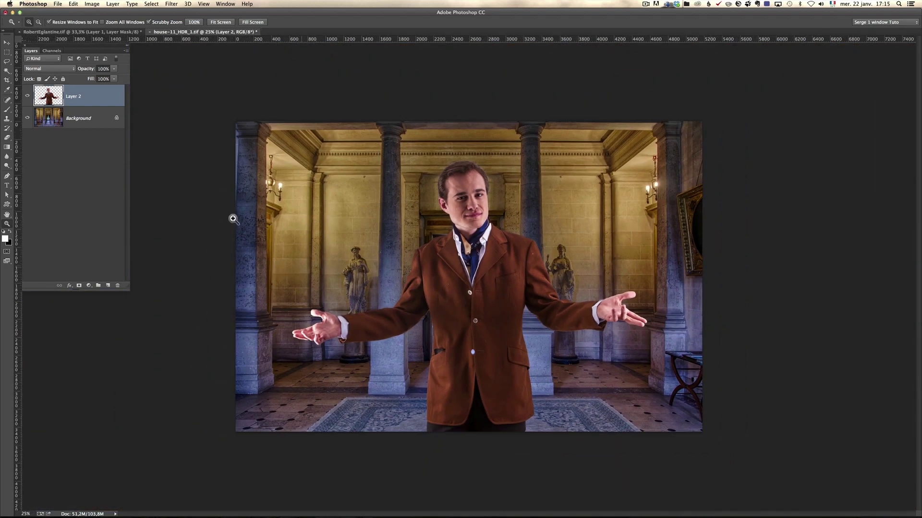
# Step: Warm the man on Layer 2 with Camera Raw Filter: Temperature +12, Tint +25
pyautogui.click(91, 117)
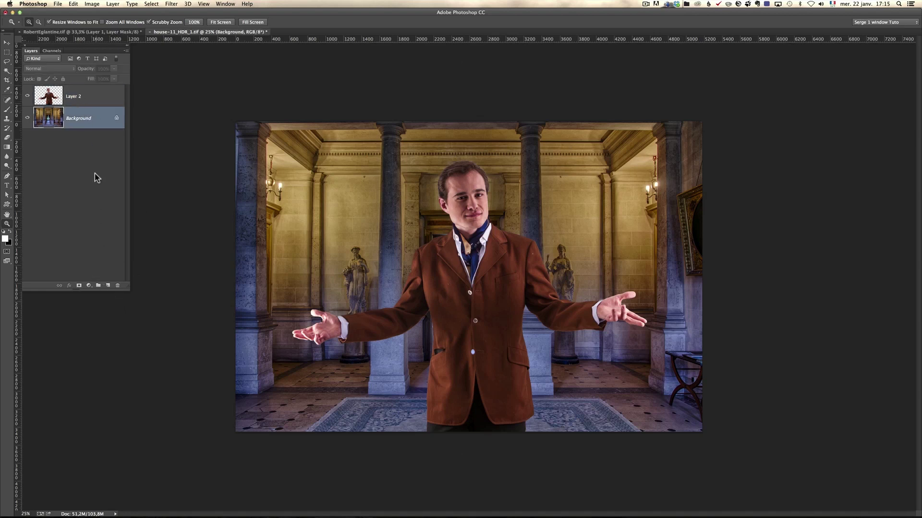
pyautogui.click(86, 106)
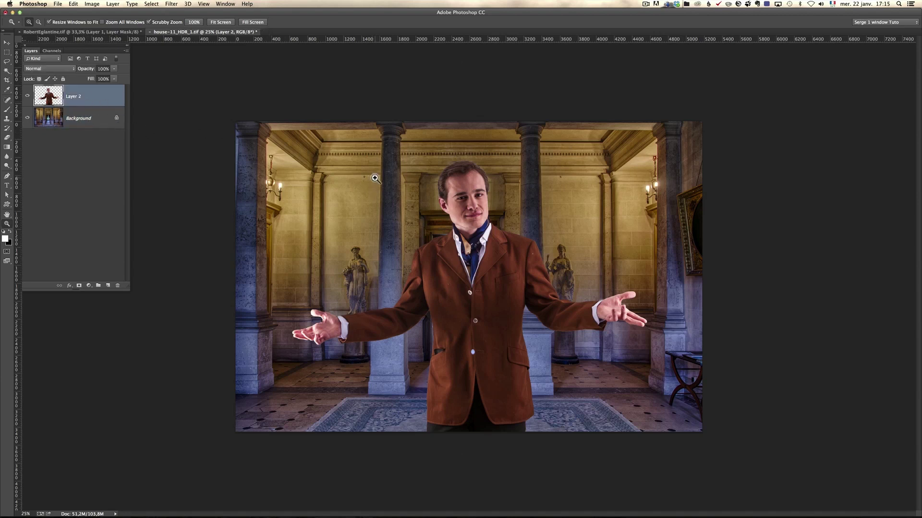
pyautogui.click(172, 5)
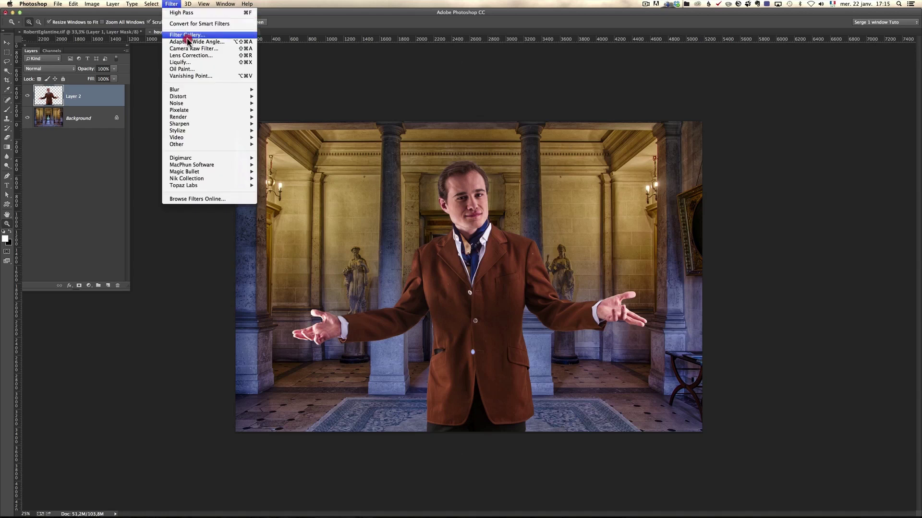
pyautogui.click(192, 55)
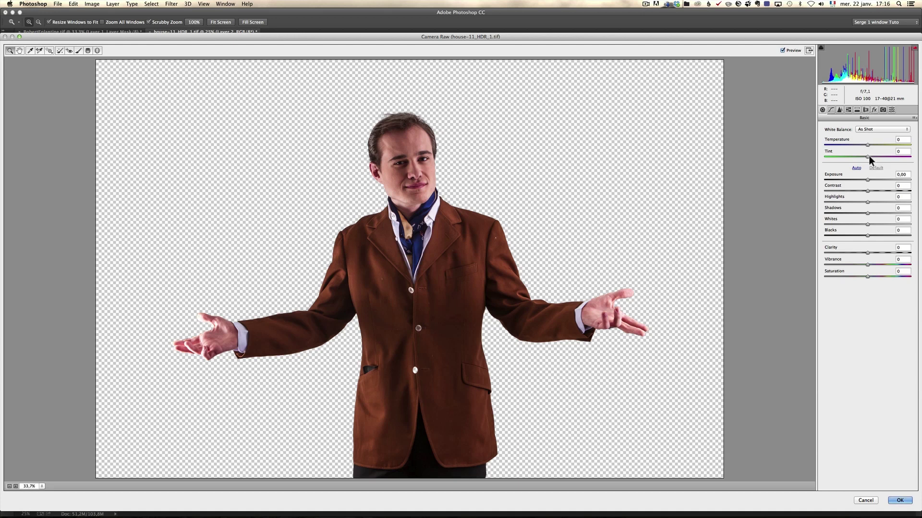
pyautogui.moveTo(868, 156)
pyautogui.mouseDown()
pyautogui.moveTo(878, 157)
pyautogui.moveTo(873, 146)
pyautogui.mouseUp()
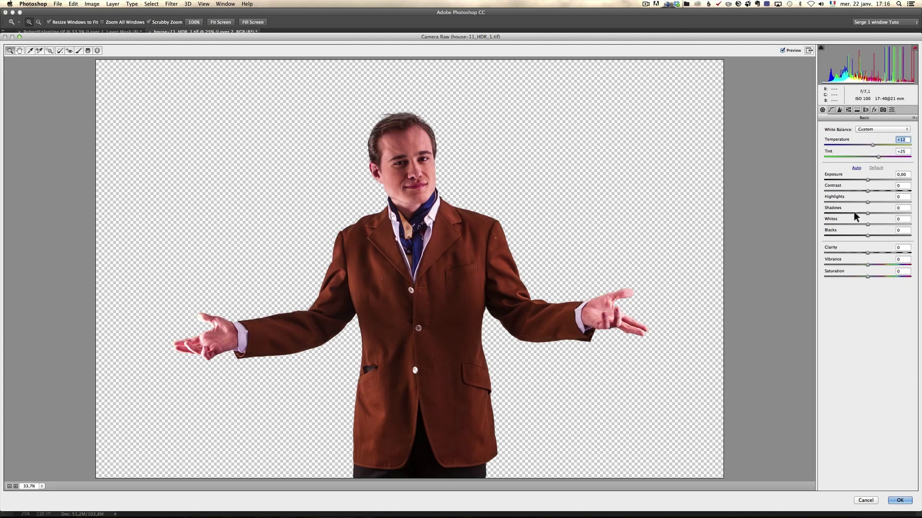
pyautogui.click(900, 500)
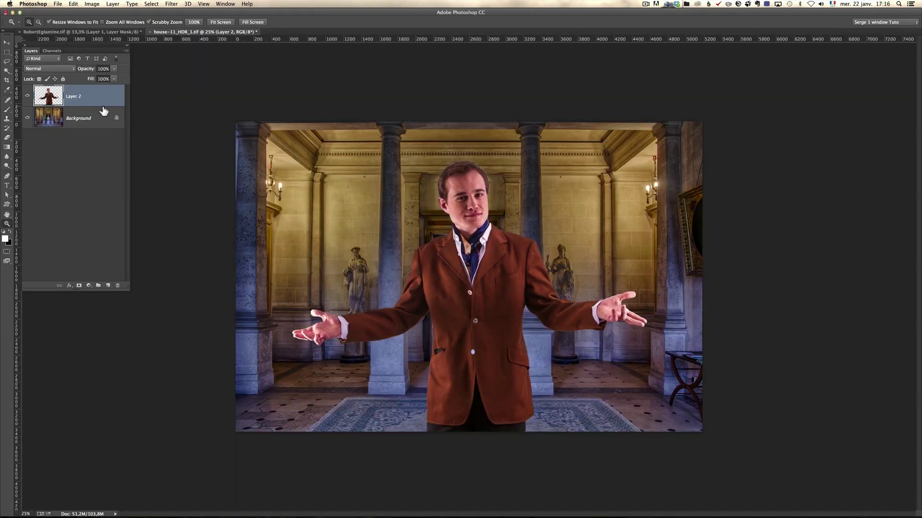
# Step: Apply Camera Raw Filter to the Background layer, raising Tint to about +24
pyautogui.click(82, 122)
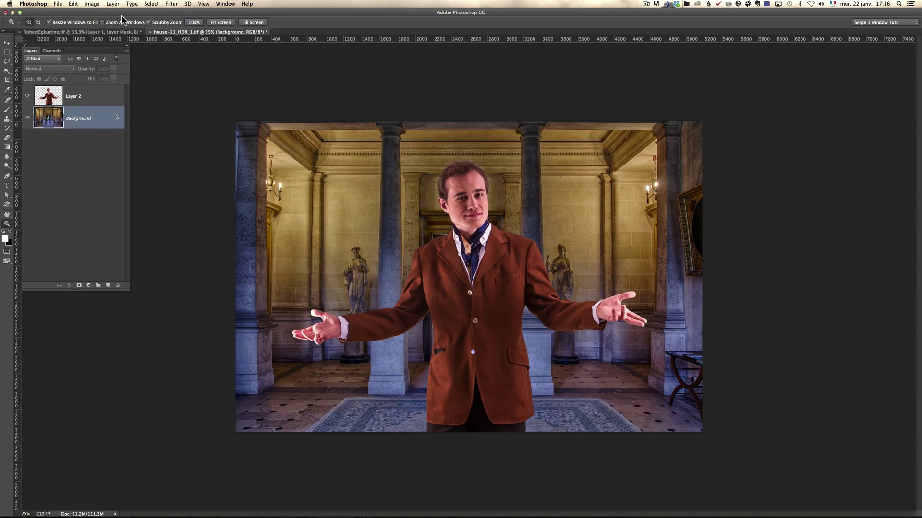
pyautogui.click(170, 4)
pyautogui.click(190, 48)
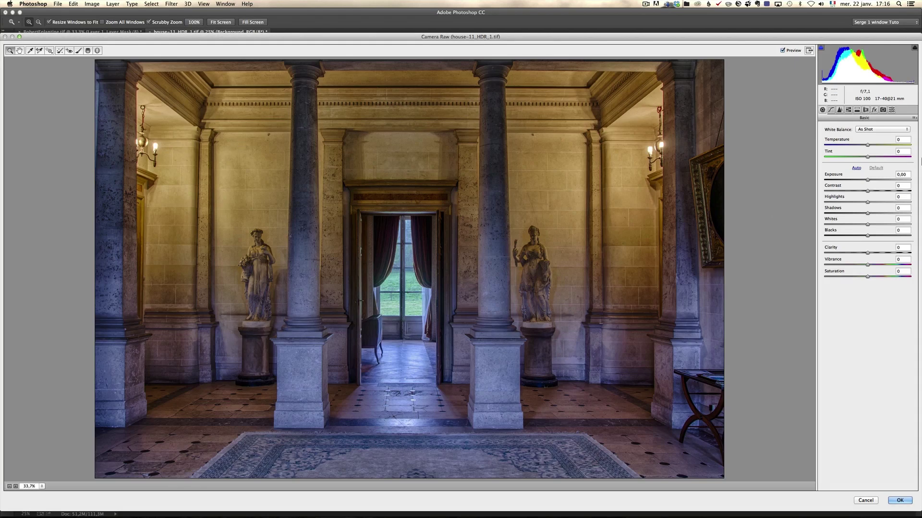
pyautogui.moveTo(868, 157)
pyautogui.mouseDown()
pyautogui.moveTo(879, 157)
pyautogui.moveTo(870, 146)
pyautogui.moveTo(883, 156)
pyautogui.mouseUp()
pyautogui.click(900, 501)
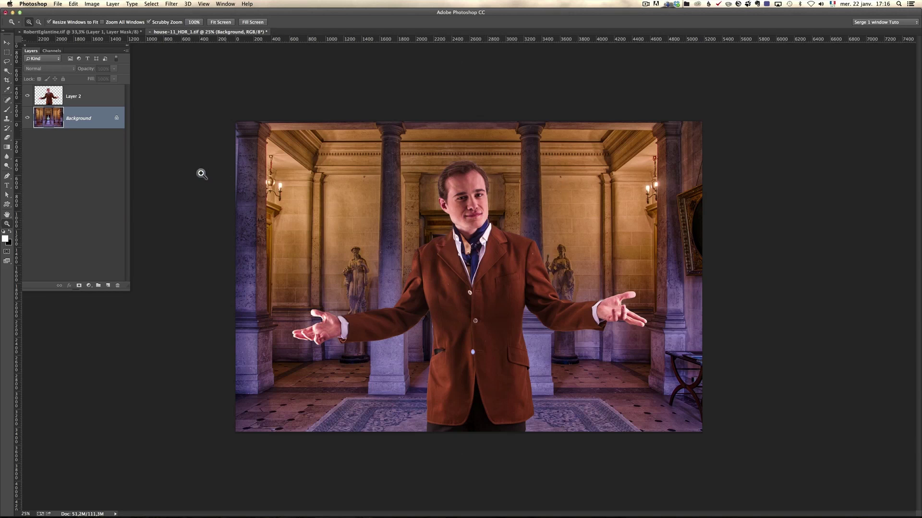
# Step: Add a Levels adjustment clipped to Layer 2 and set its midtones to 0.81
pyautogui.click(100, 97)
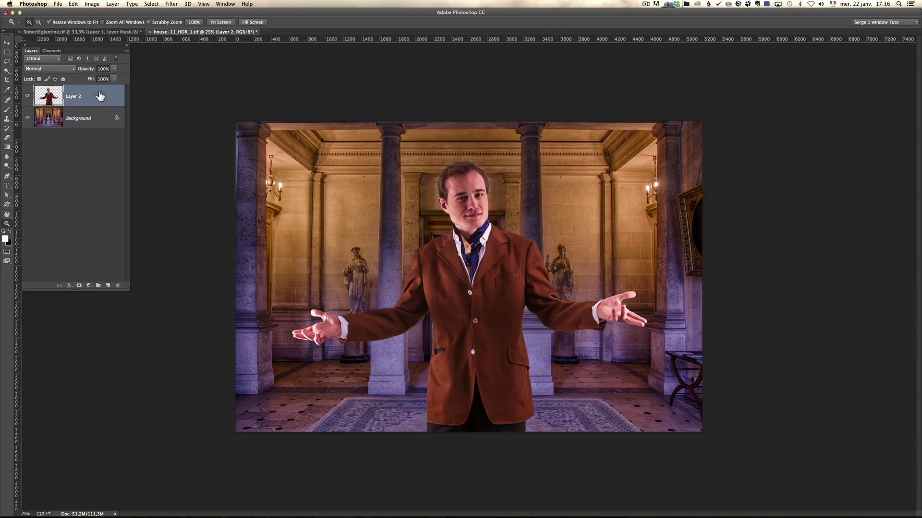
pyautogui.click(89, 286)
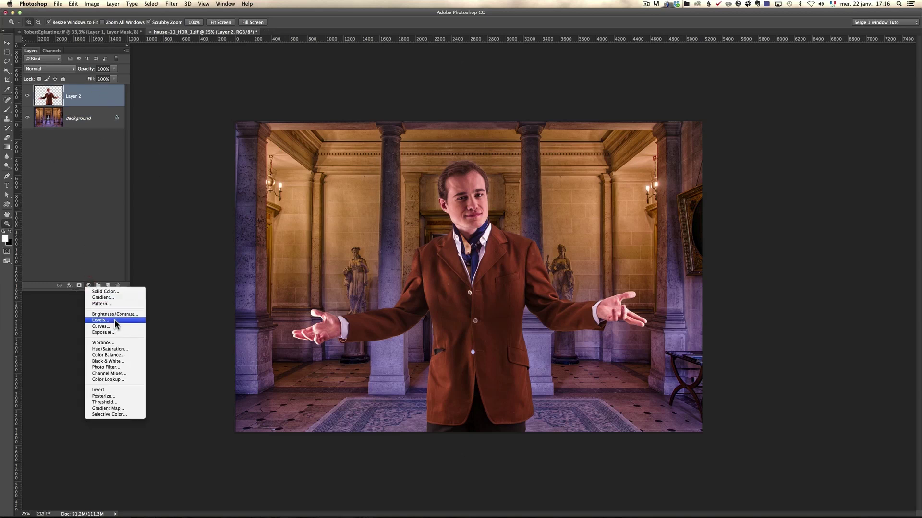
pyautogui.click(111, 321)
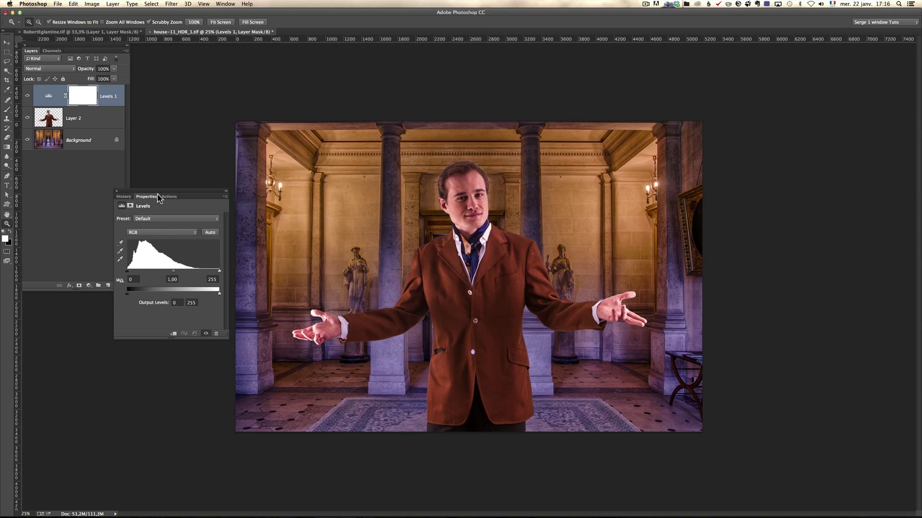
pyautogui.moveTo(162, 192); pyautogui.dragTo(168, 183)
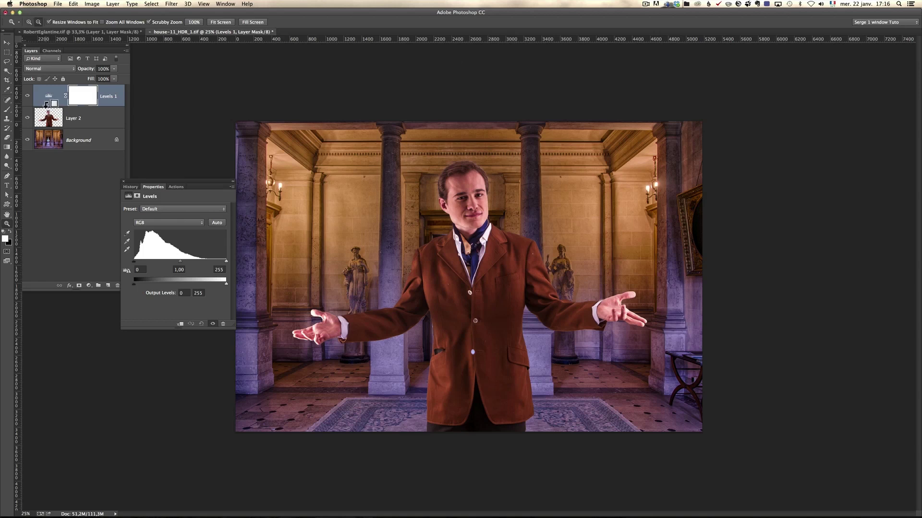
pyautogui.keyDown('alt'); pyautogui.click(49, 105); pyautogui.keyUp('alt')
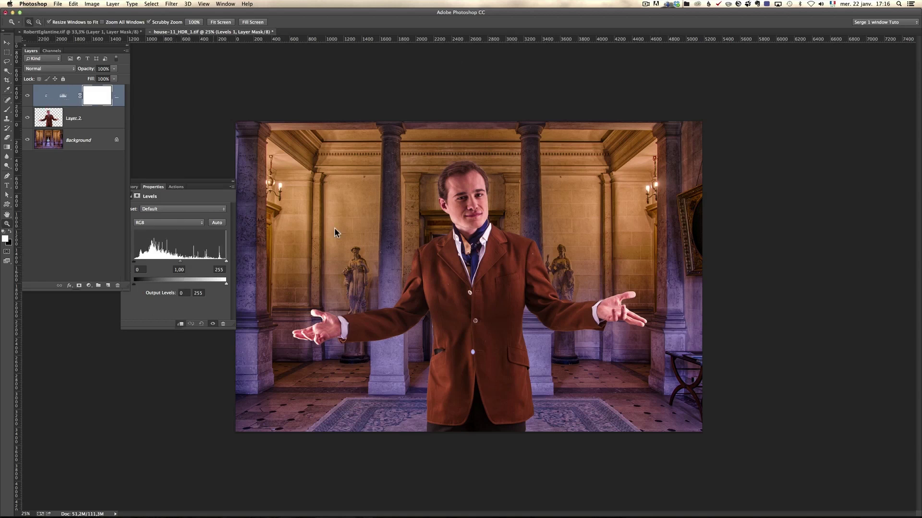
pyautogui.moveTo(181, 263); pyautogui.dragTo(224, 261)
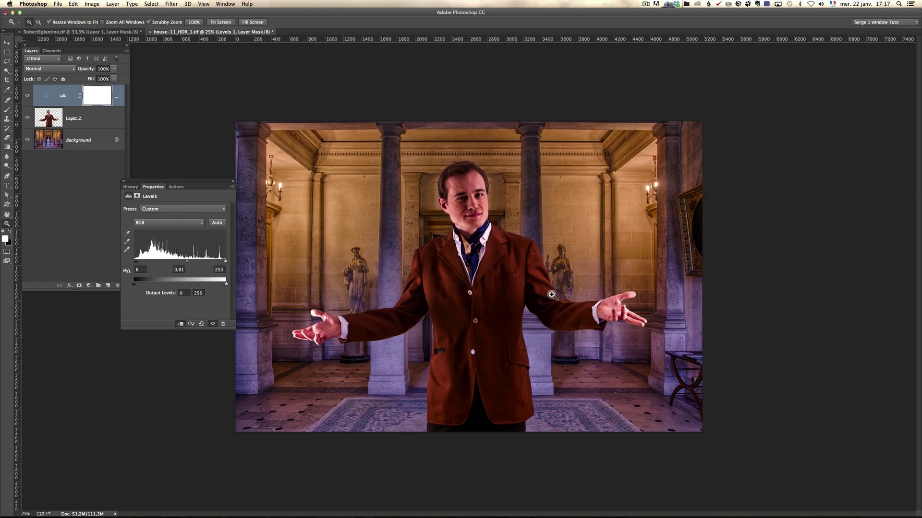
pyautogui.click(90, 126)
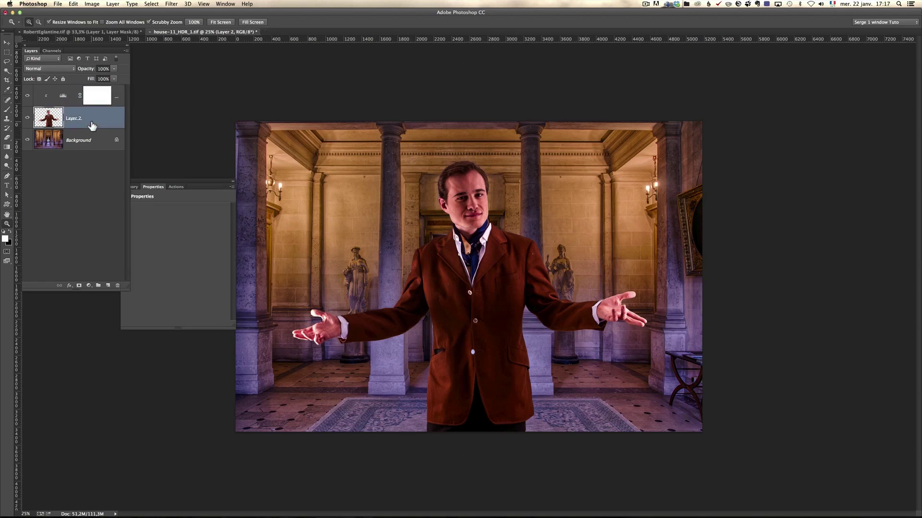
# Step: Apply Camera Raw Filter to the man with Saturation -17 and reduced Contrast
pyautogui.click(175, 7)
pyautogui.click(197, 54)
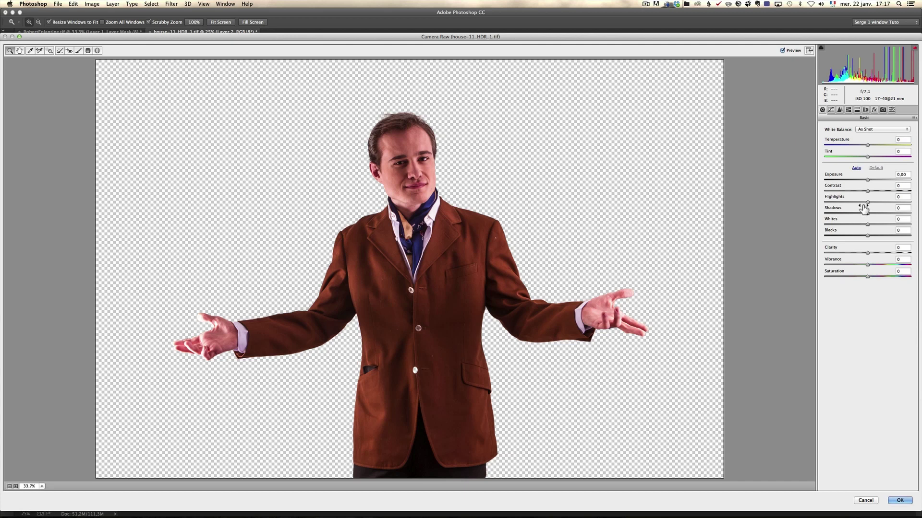
pyautogui.moveTo(867, 276); pyautogui.dragTo(861, 274)
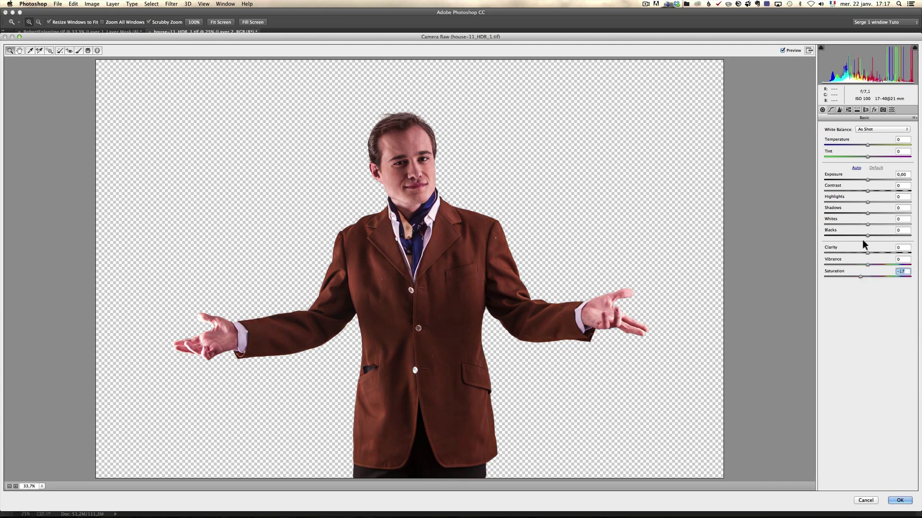
pyautogui.moveTo(866, 191); pyautogui.dragTo(859, 191)
pyautogui.click(899, 500)
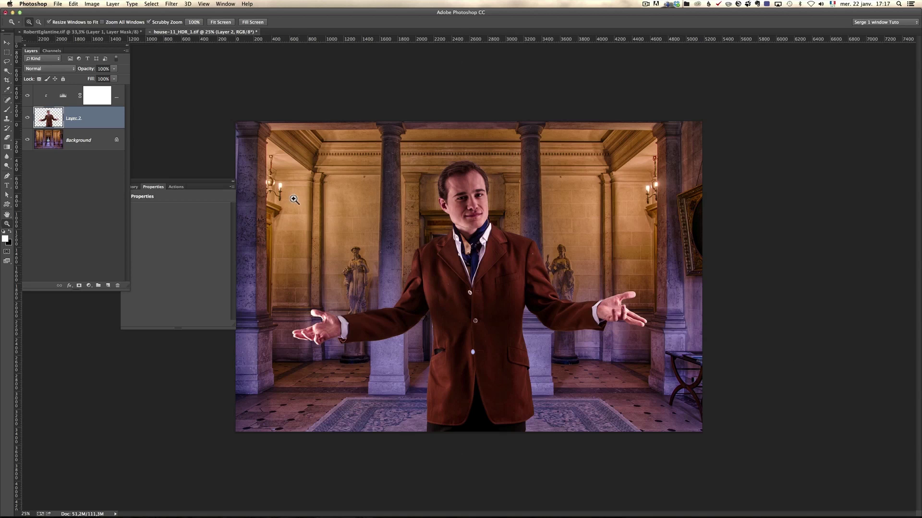
pyautogui.click(233, 182)
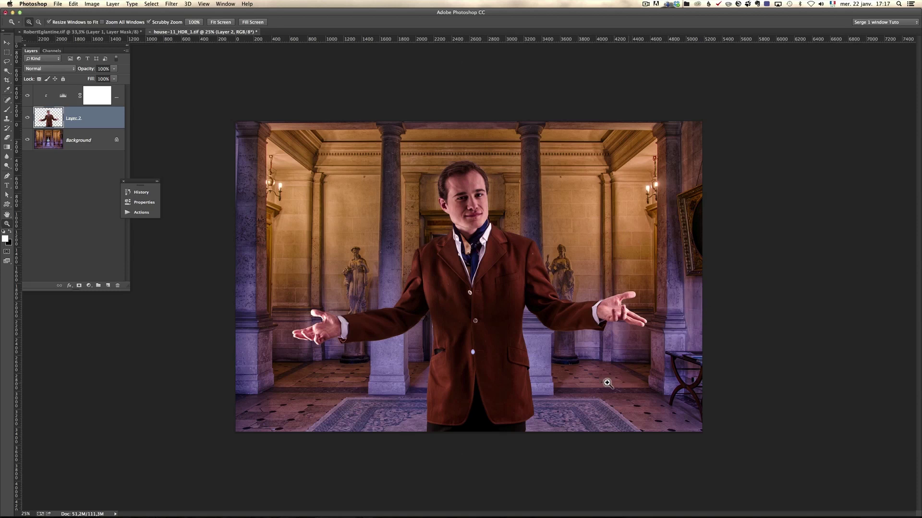
pyautogui.click(107, 144)
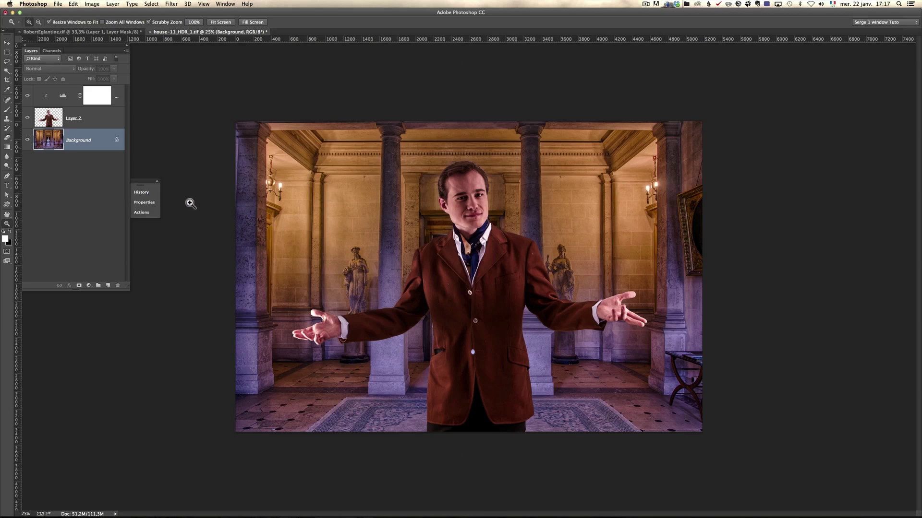
# Step: Add a floor-to-doorway Camera Raw graduated filter: Temperature +100, Tint +23, Saturation +30, Exposure -1
pyautogui.click(169, 4)
pyautogui.click(185, 50)
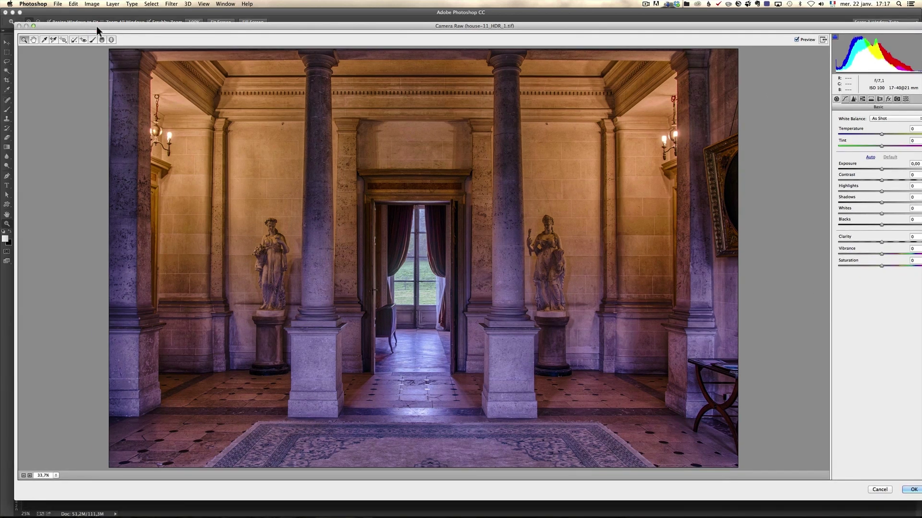
pyautogui.click(100, 40)
pyautogui.moveTo(430, 467); pyautogui.dragTo(432, 191)
pyautogui.moveTo(884, 126); pyautogui.dragTo(912, 131)
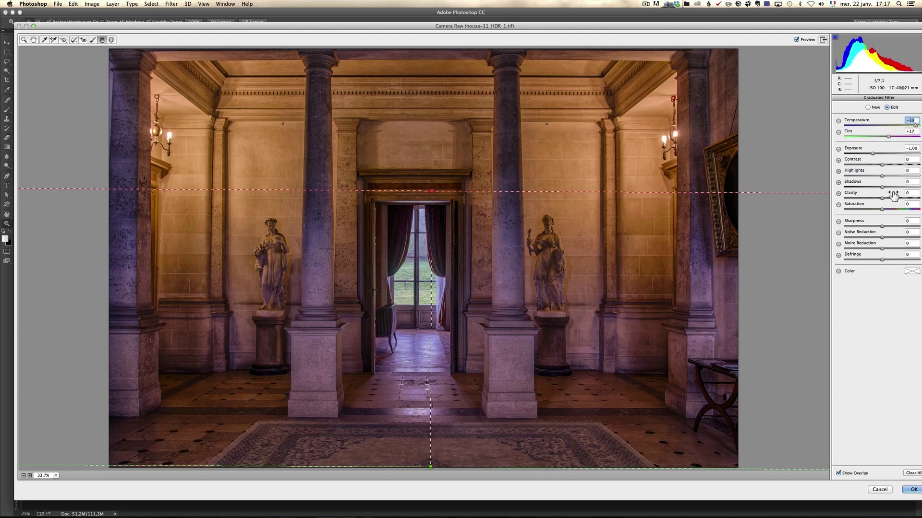
pyautogui.moveTo(882, 209); pyautogui.dragTo(894, 213)
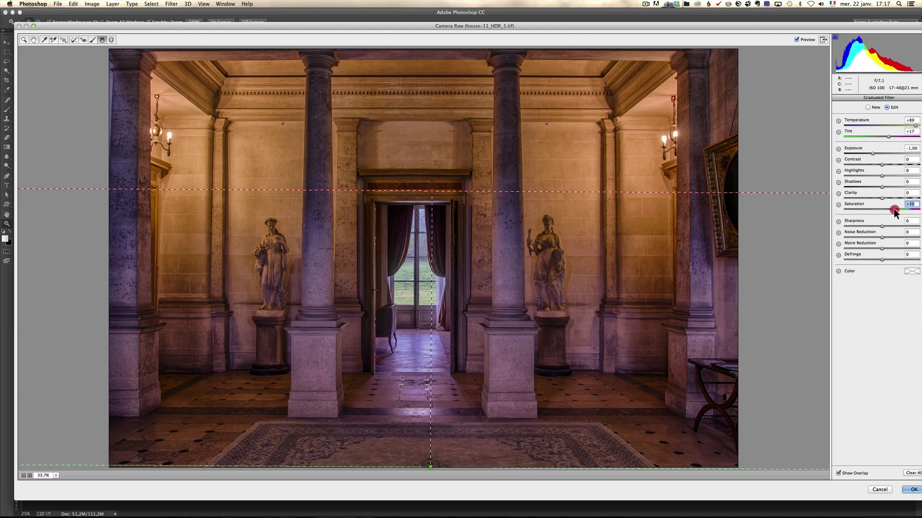
pyautogui.moveTo(889, 136); pyautogui.dragTo(920, 125)
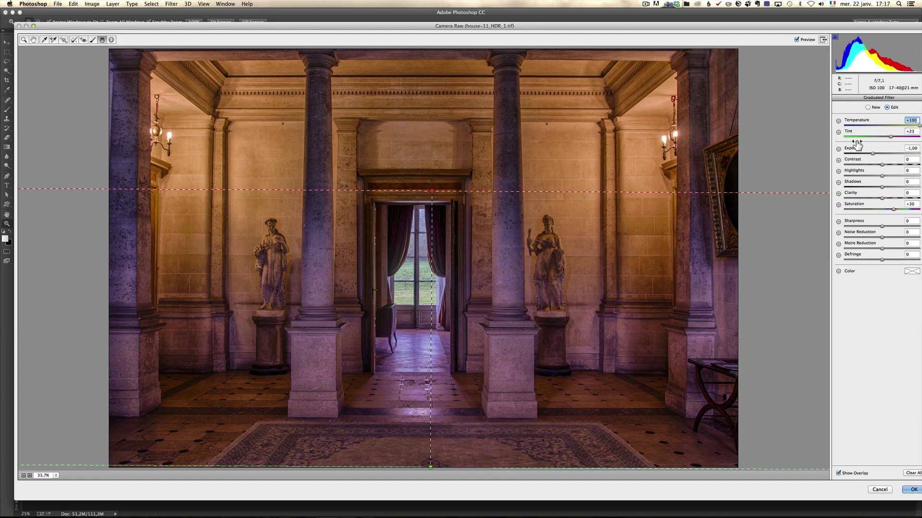
pyautogui.moveTo(431, 191); pyautogui.dragTo(430, 161)
pyautogui.click(914, 489)
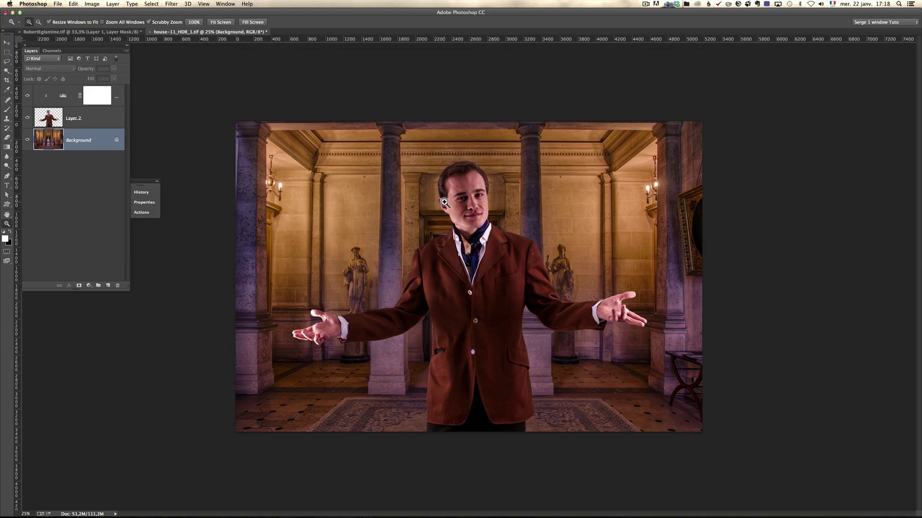
pyautogui.click(27, 96)
pyautogui.click(27, 96)
pyautogui.click(97, 97)
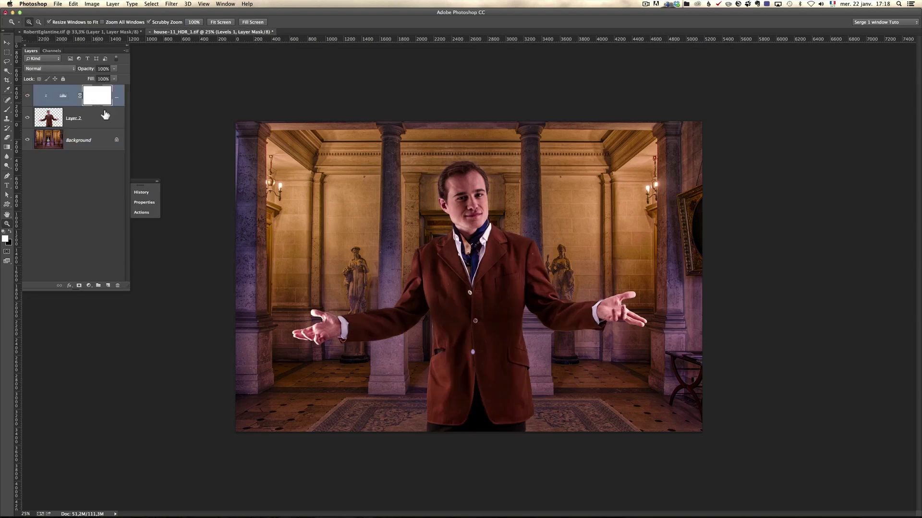
pyautogui.doubleClick(63, 97)
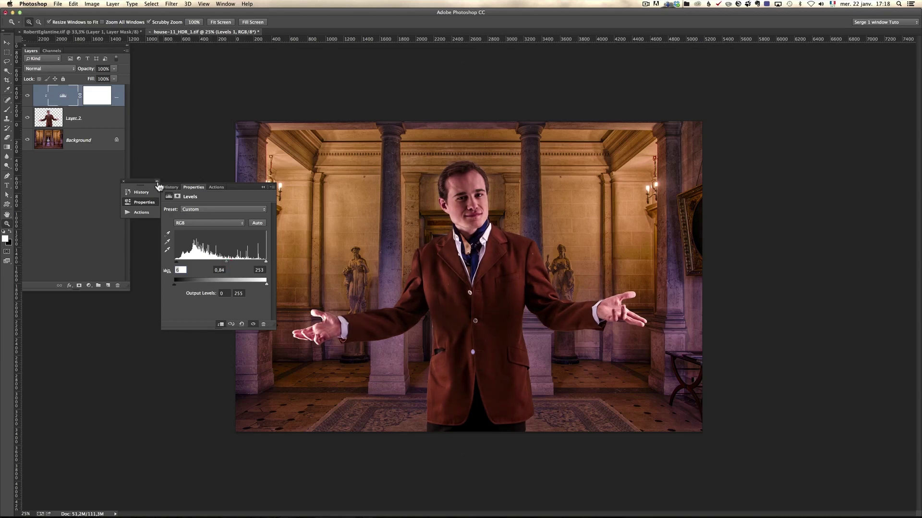
pyautogui.click(263, 188)
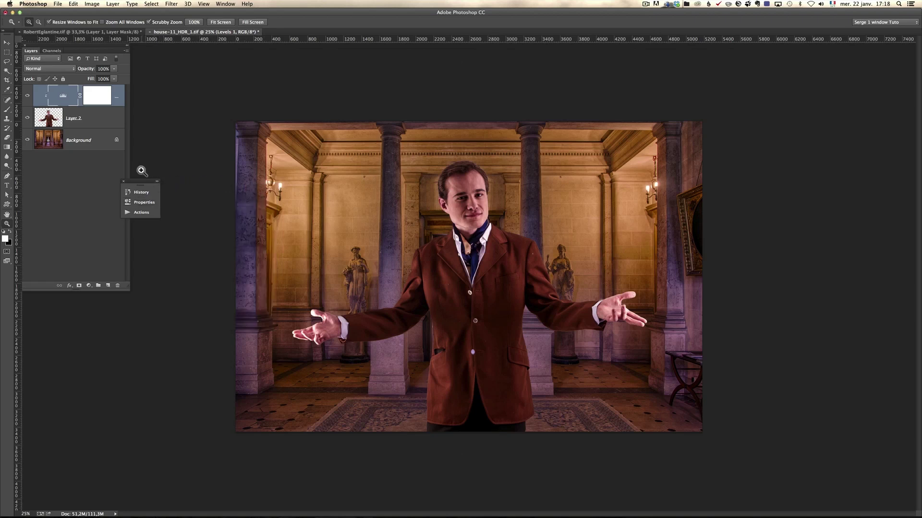
pyautogui.click(98, 94)
pyautogui.click(67, 96)
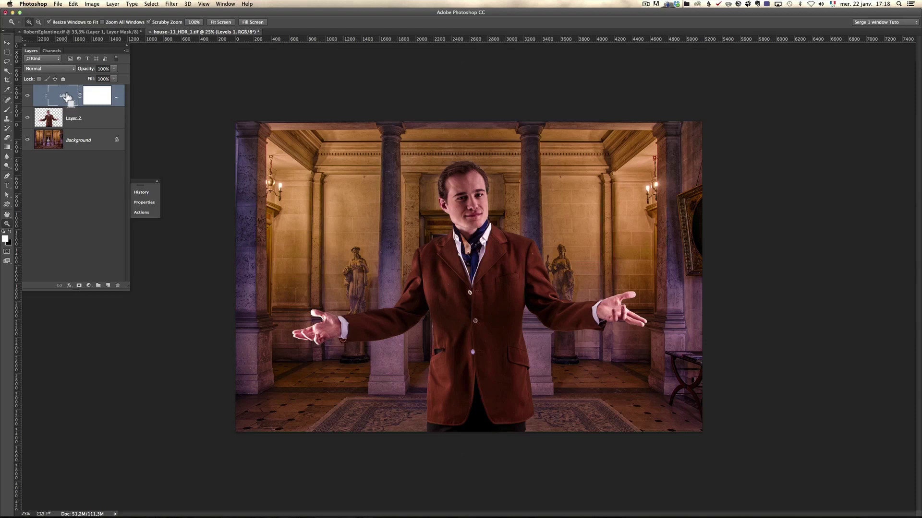
# Step: Stamp the visible layers into Layer 3, duplicate it and name the copy Cartoon
pyautogui.press('super+alt+shift+e')
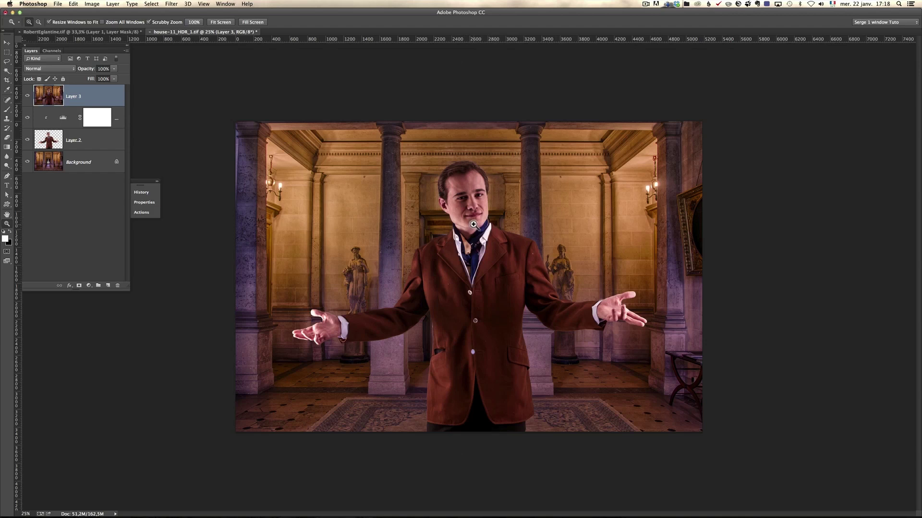
pyautogui.click(171, 4)
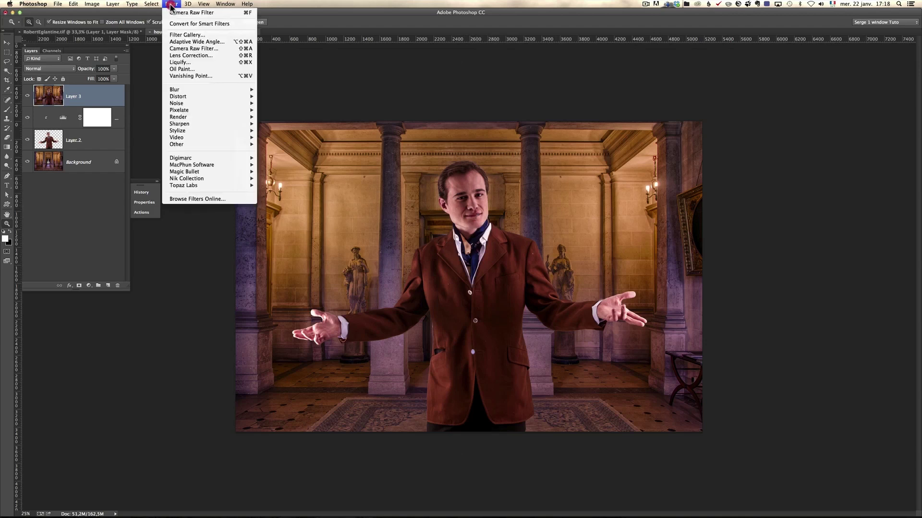
pyautogui.click(104, 98)
pyautogui.moveTo(101, 97); pyautogui.dragTo(107, 285)
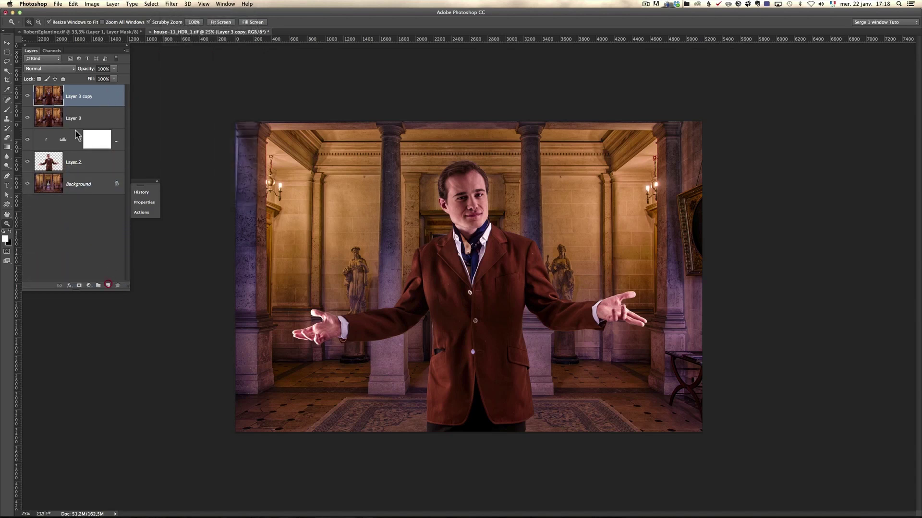
pyautogui.doubleClick(79, 97)
pyautogui.write('Cartoon')
pyautogui.press('Return')
pyautogui.click(172, 4)
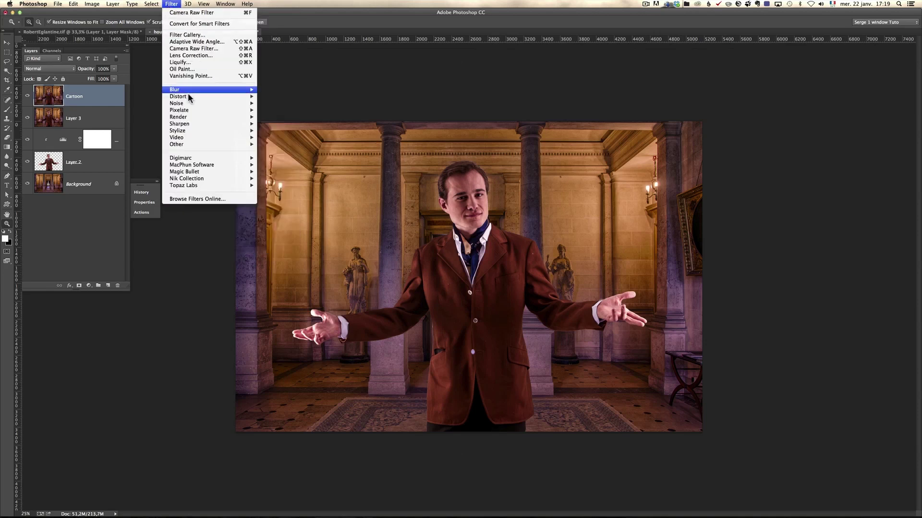
pyautogui.moveTo(190, 106)
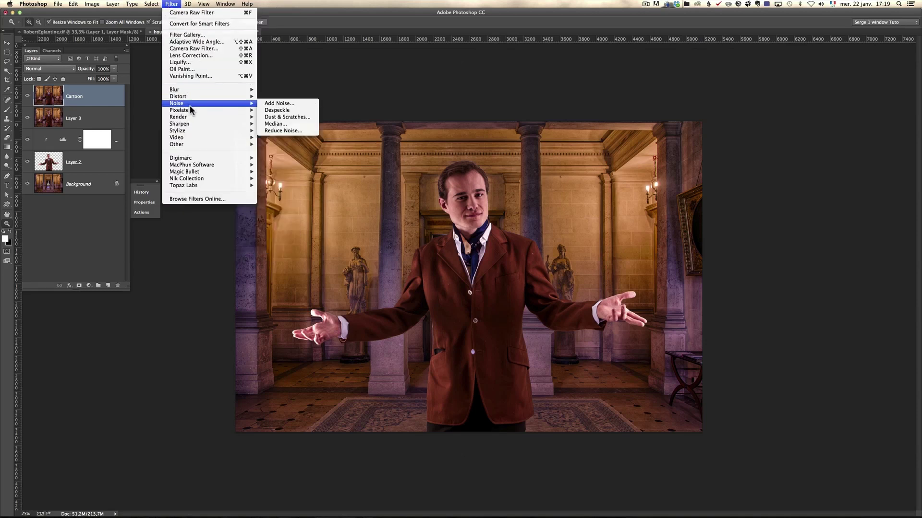
# Step: Run Reduce Noise on Cartoon with Strength 10, Preserve Details 0%, Reduce Color Noise 100%
pyautogui.click(283, 131)
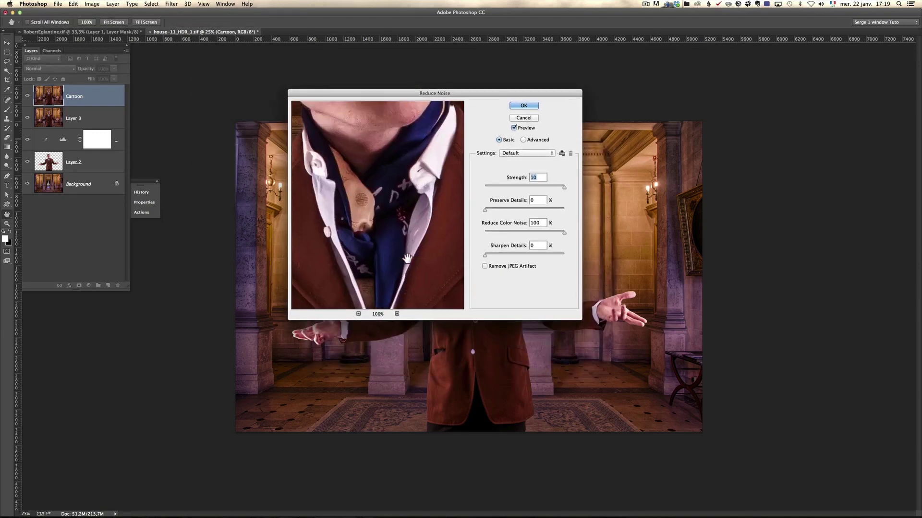
pyautogui.moveTo(404, 199); pyautogui.dragTo(406, 240)
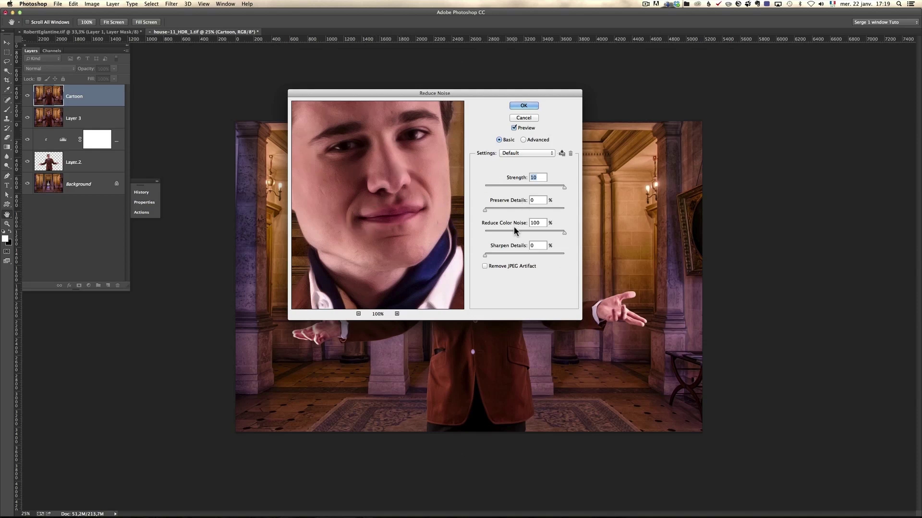
pyautogui.click(568, 187)
pyautogui.click(485, 210)
pyautogui.press('Tab')
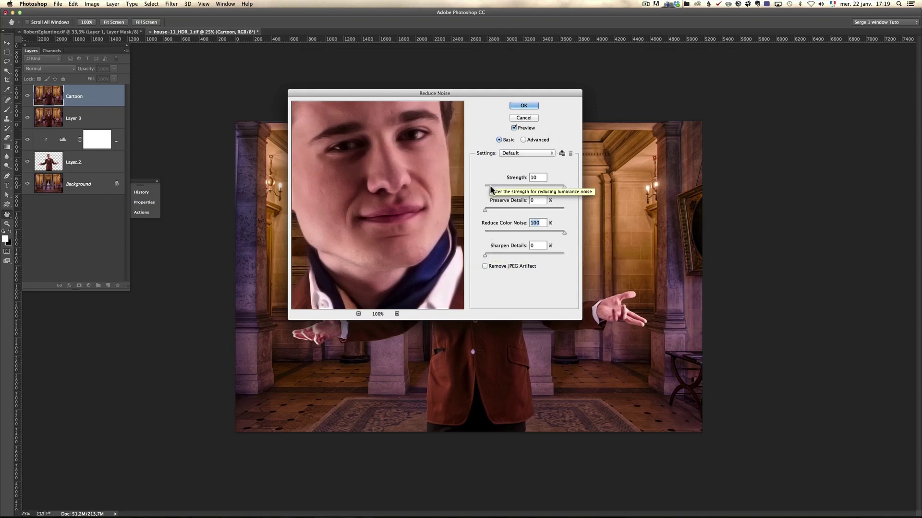
pyautogui.click(522, 104)
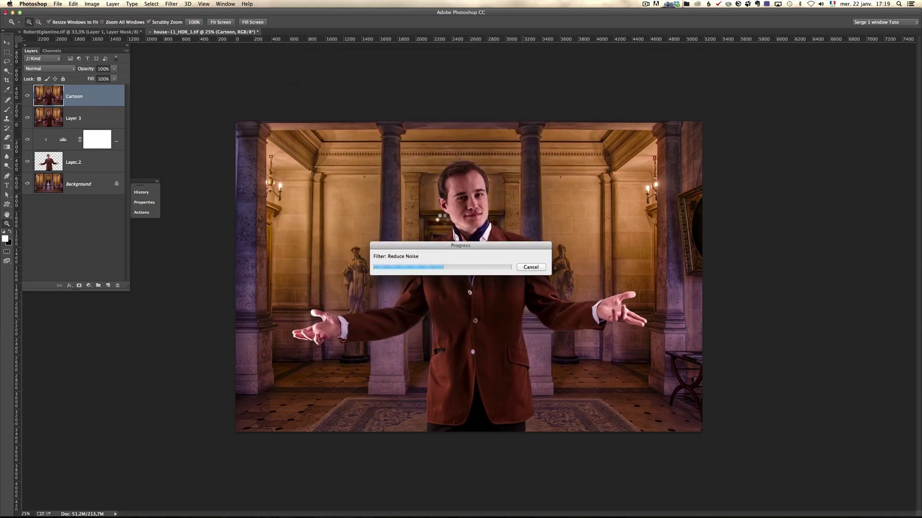
# Step: Zoom in on the actor's head and run Reduce Noise again with the same settings
pyautogui.click(437, 198)
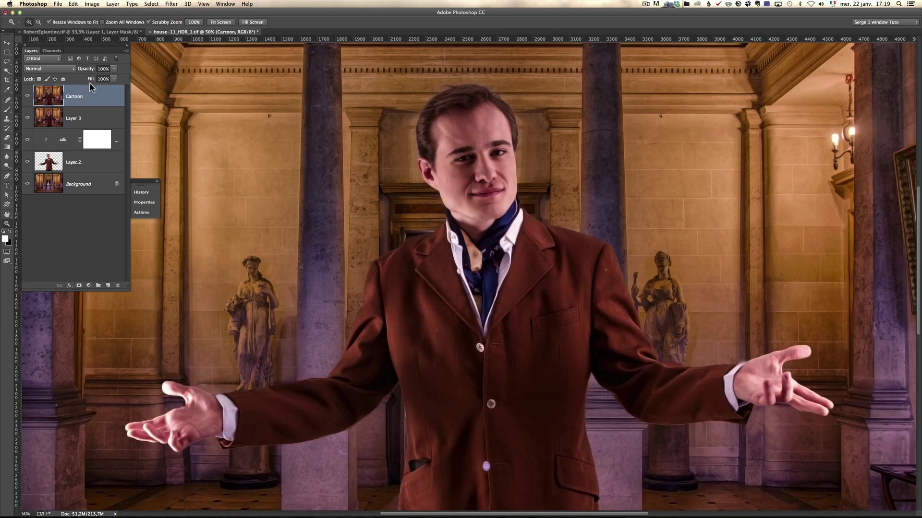
pyautogui.click(171, 4)
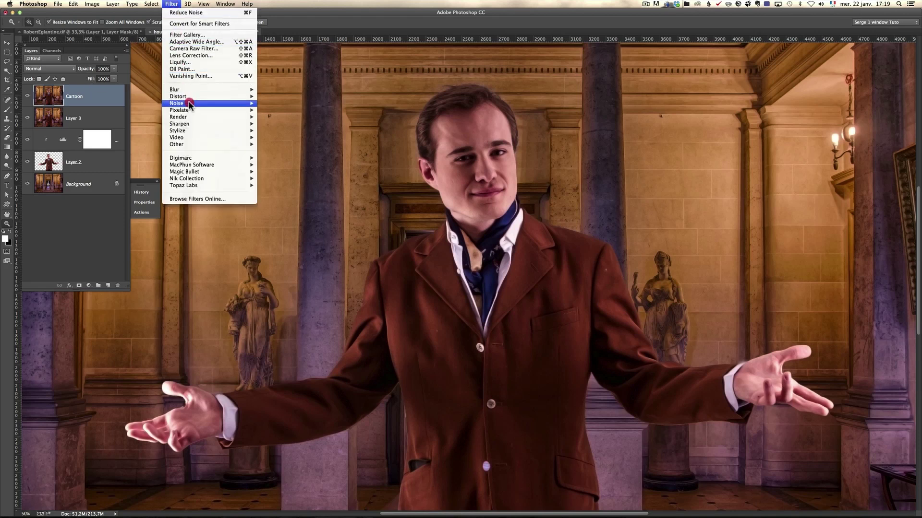
pyautogui.moveTo(192, 103)
pyautogui.click(287, 131)
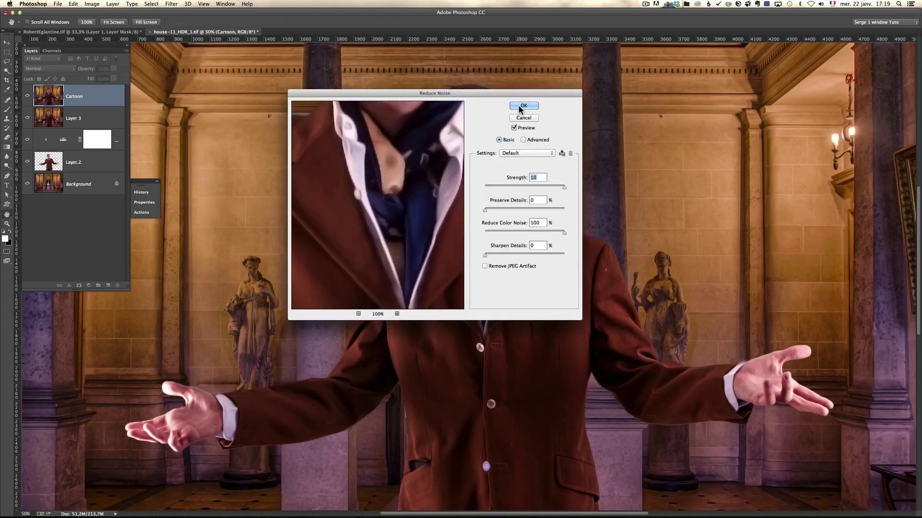
pyautogui.click(523, 106)
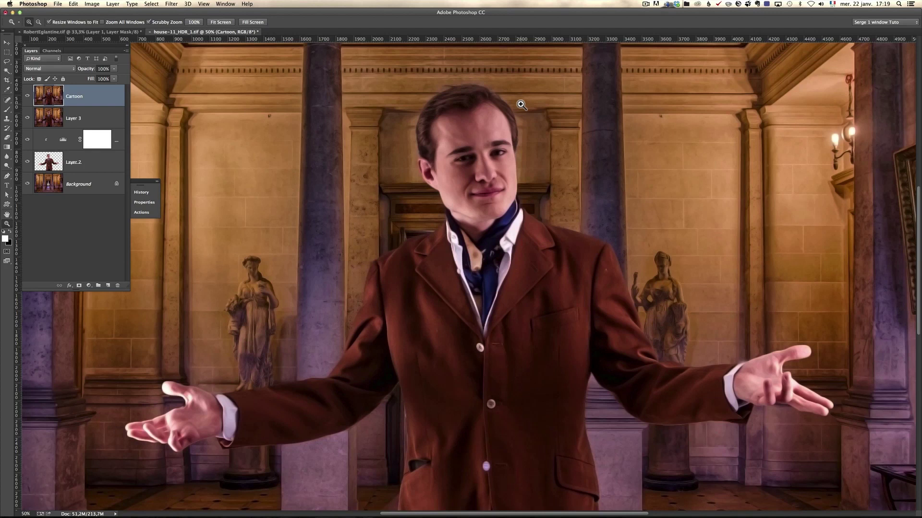
# Step: Fade the last Reduce Noise pass to about 48% opacity with Edit > Fade
pyautogui.click(75, 4)
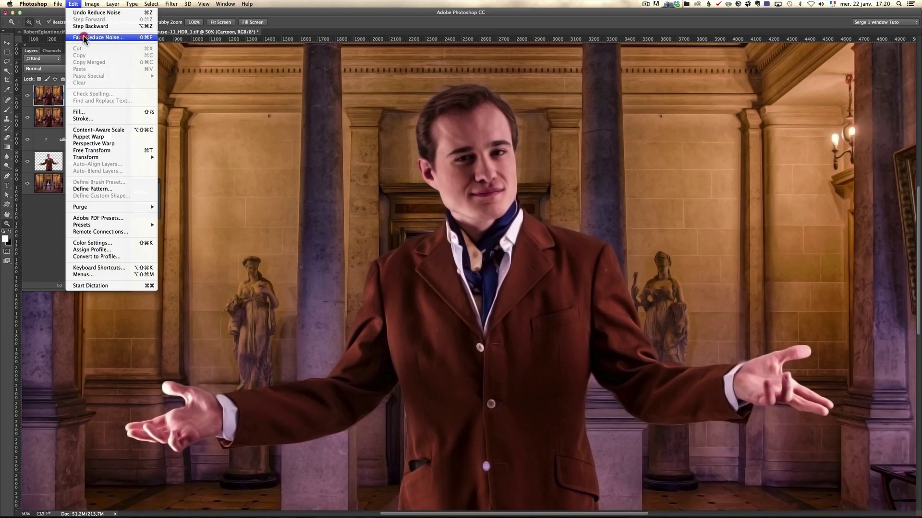
pyautogui.click(114, 36)
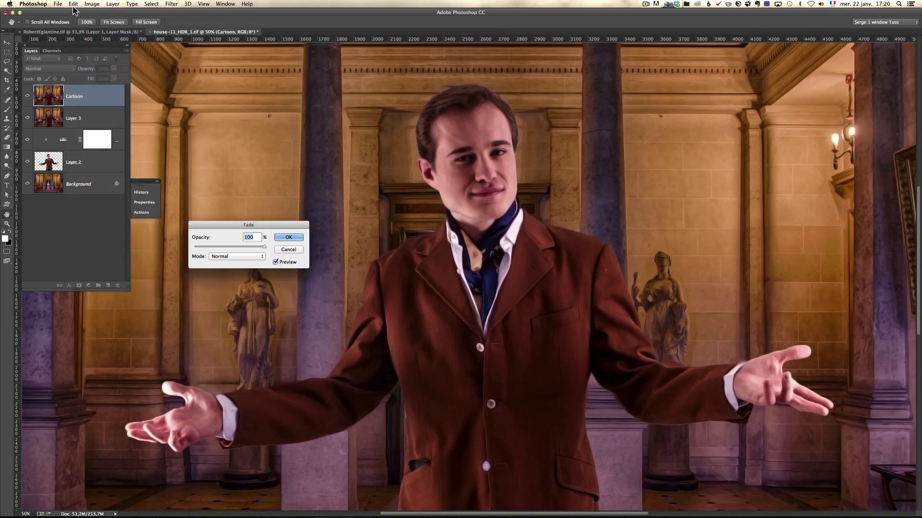
pyautogui.moveTo(261, 224); pyautogui.dragTo(262, 194)
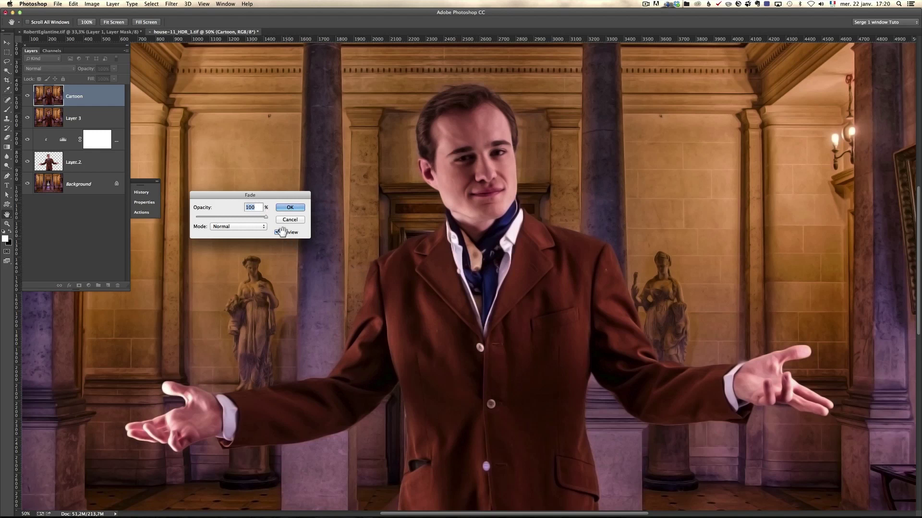
pyautogui.moveTo(249, 218); pyautogui.dragTo(229, 217)
pyautogui.click(290, 207)
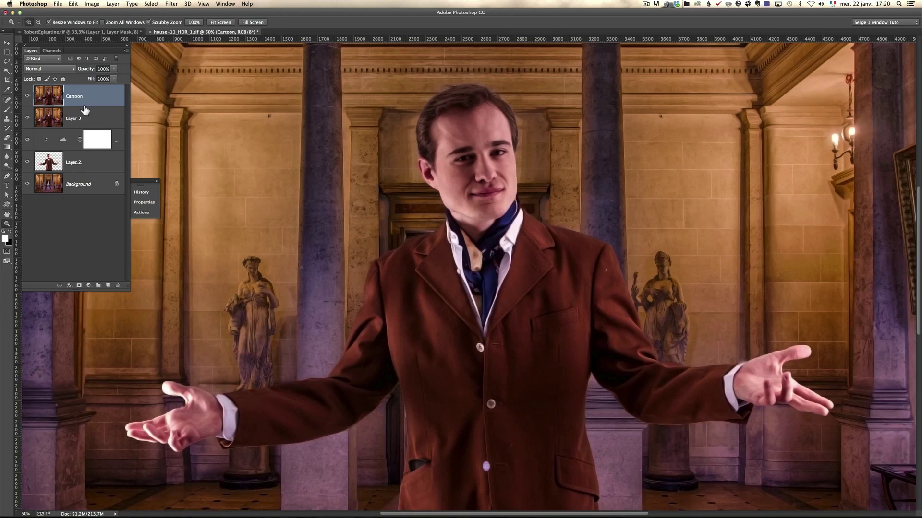
pyautogui.click(79, 124)
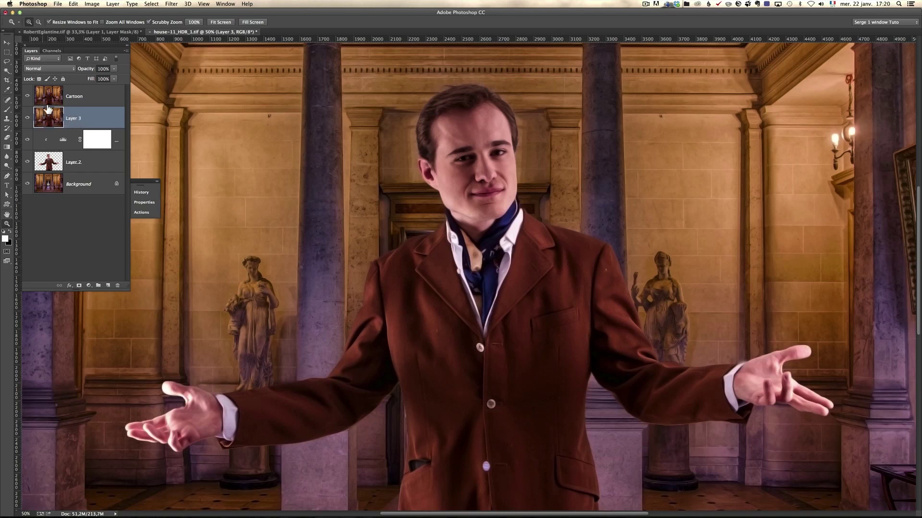
pyautogui.click(86, 98)
pyautogui.click(27, 96)
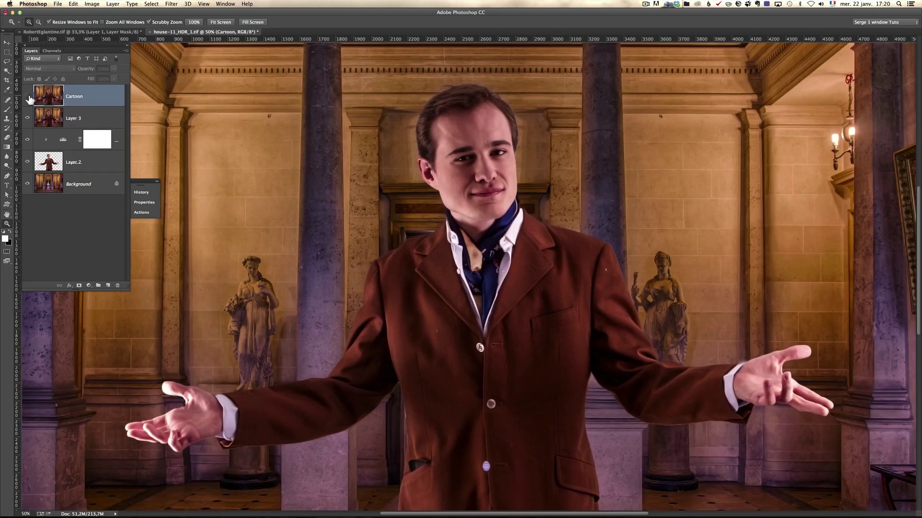
pyautogui.click(28, 96)
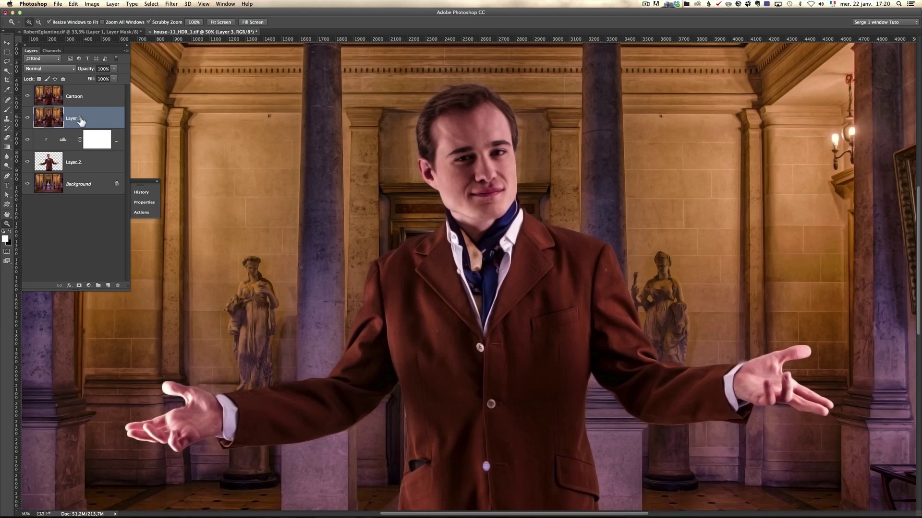
# Step: Apply a High Pass filter of about 4.5 px radius to Layer 3, turning it grey
pyautogui.click(172, 4)
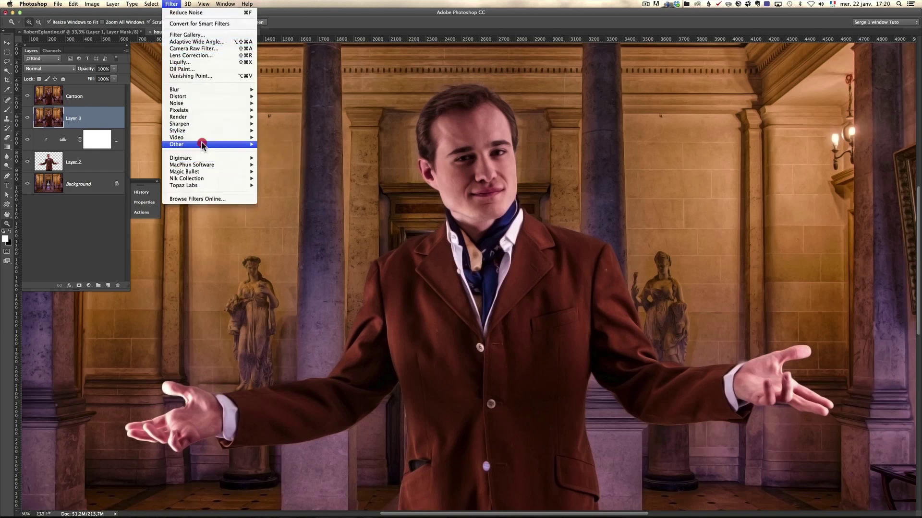
pyautogui.moveTo(206, 144)
pyautogui.click(278, 151)
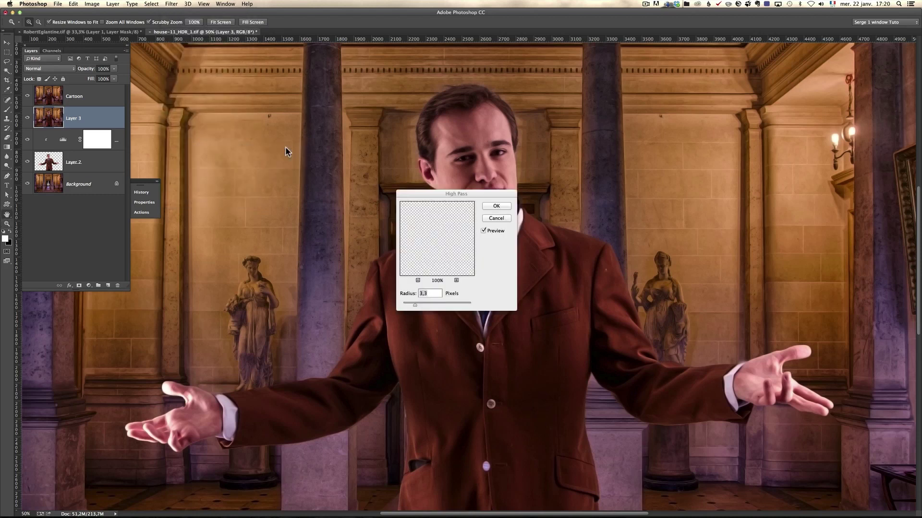
pyautogui.moveTo(415, 305); pyautogui.dragTo(420, 306)
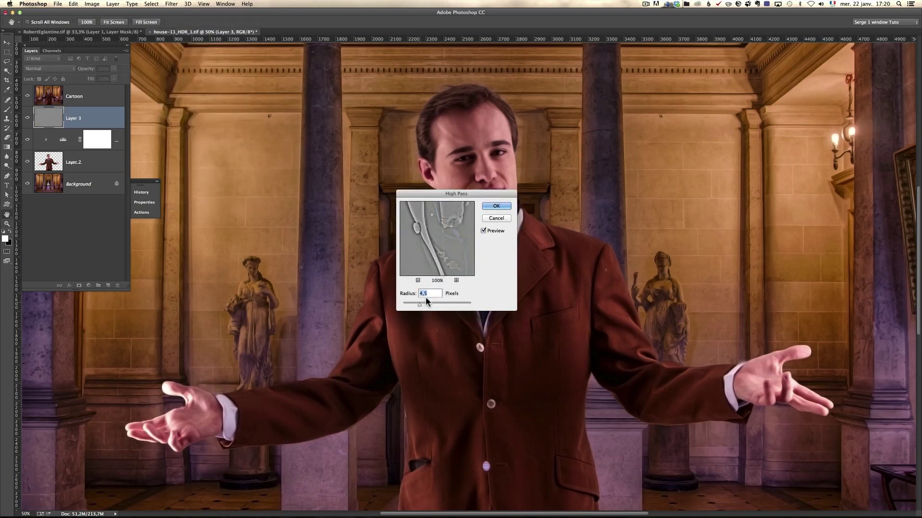
pyautogui.click(496, 207)
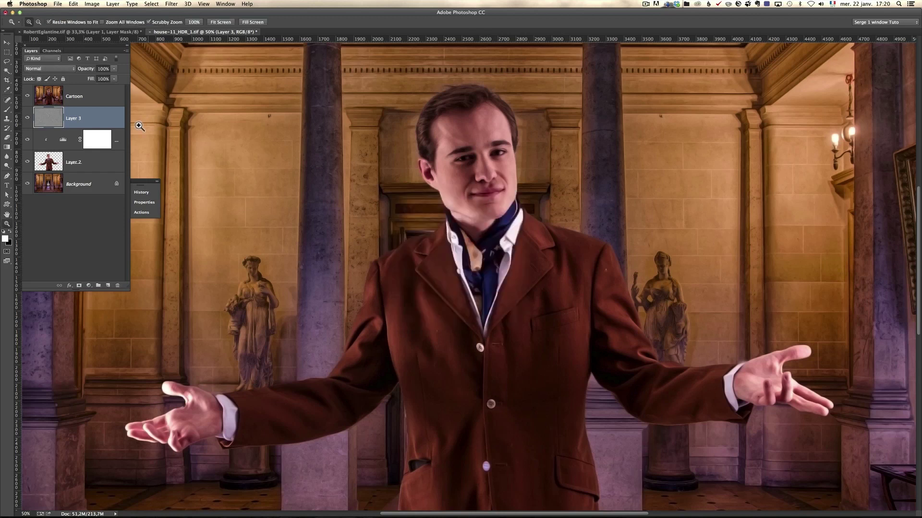
# Step: Move the high-pass layer above the Cartoon layer and blend it in Overlay
pyautogui.moveTo(90, 121); pyautogui.dragTo(89, 96)
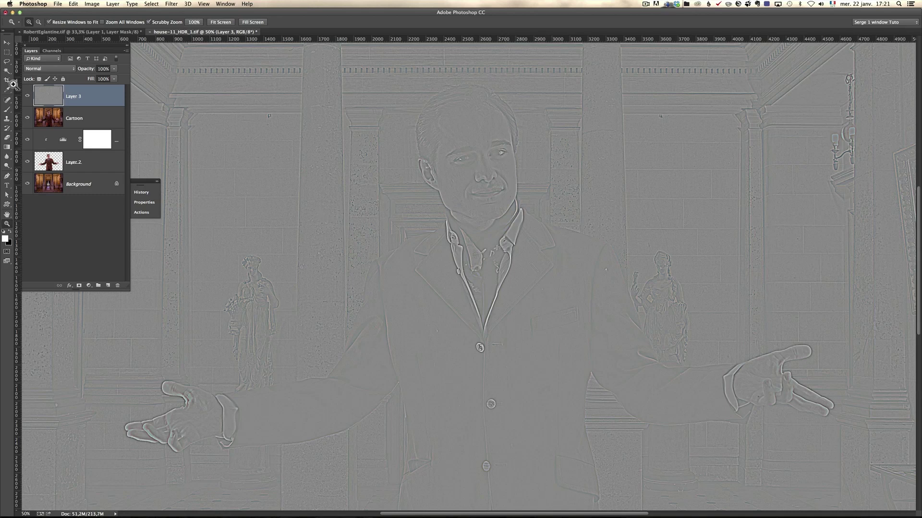
pyautogui.click(65, 72)
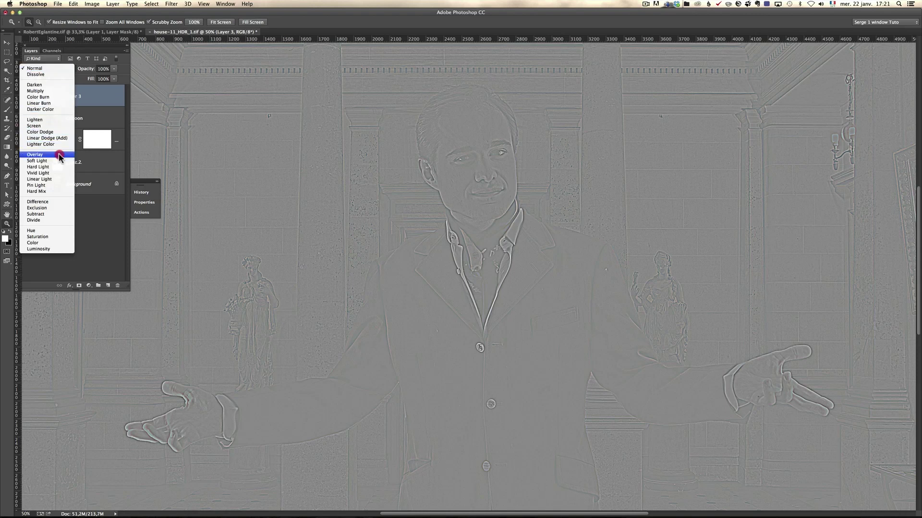
pyautogui.click(35, 154)
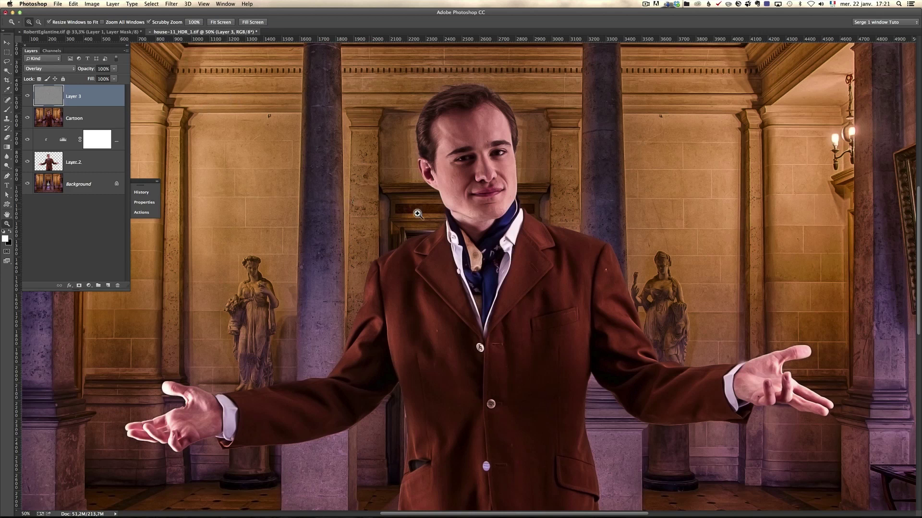
# Step: Compare Normal with Overlay blending, keep Overlay, and zoom in on the man's face
pyautogui.click(65, 69)
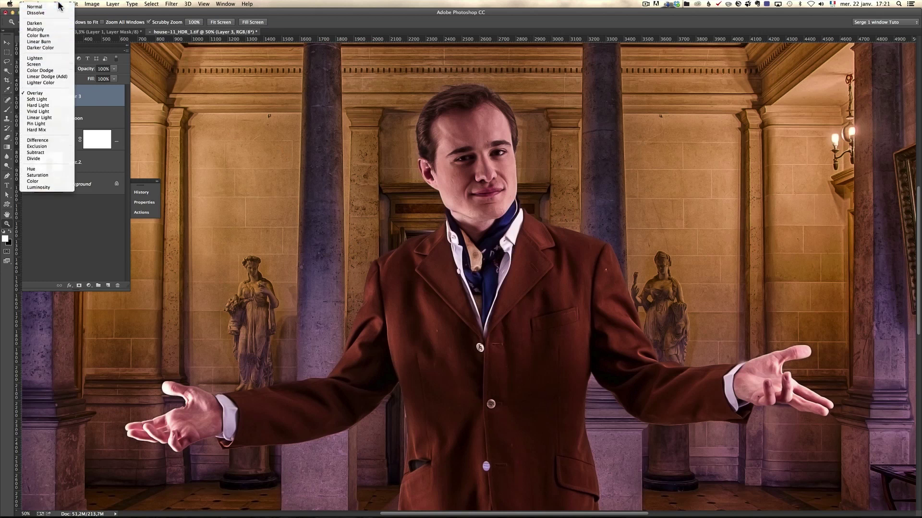
pyautogui.click(55, 8)
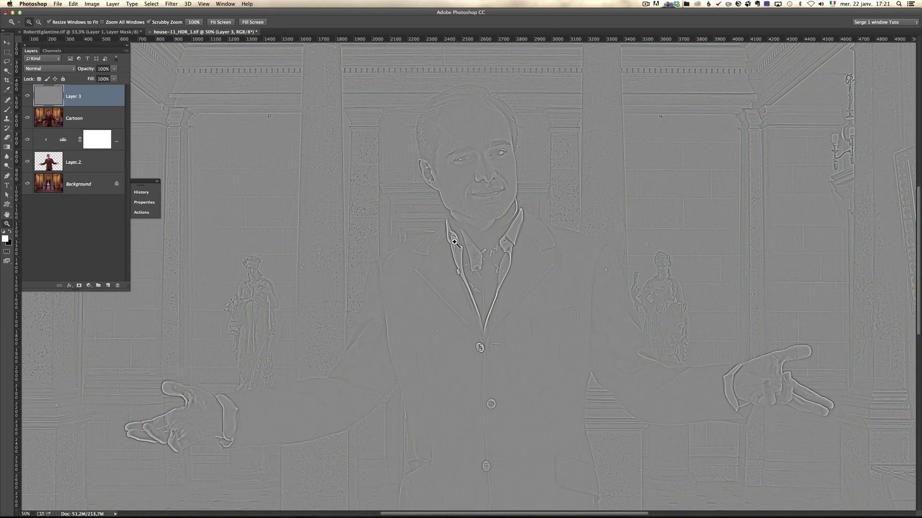
pyautogui.click(65, 71)
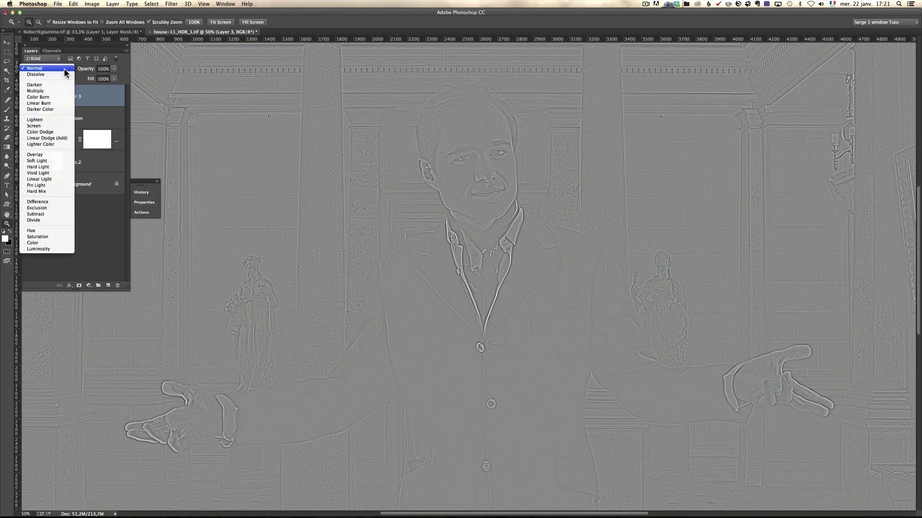
pyautogui.click(56, 156)
pyautogui.click(480, 164)
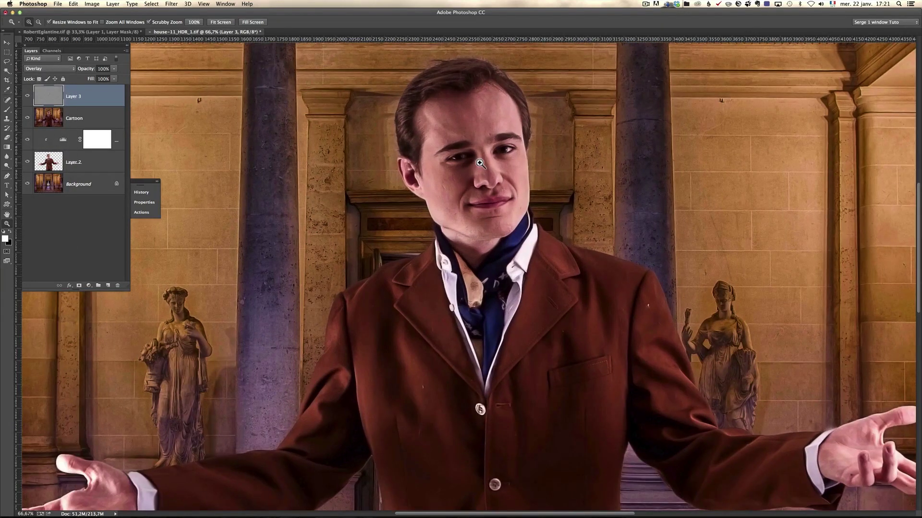
pyautogui.click(480, 163)
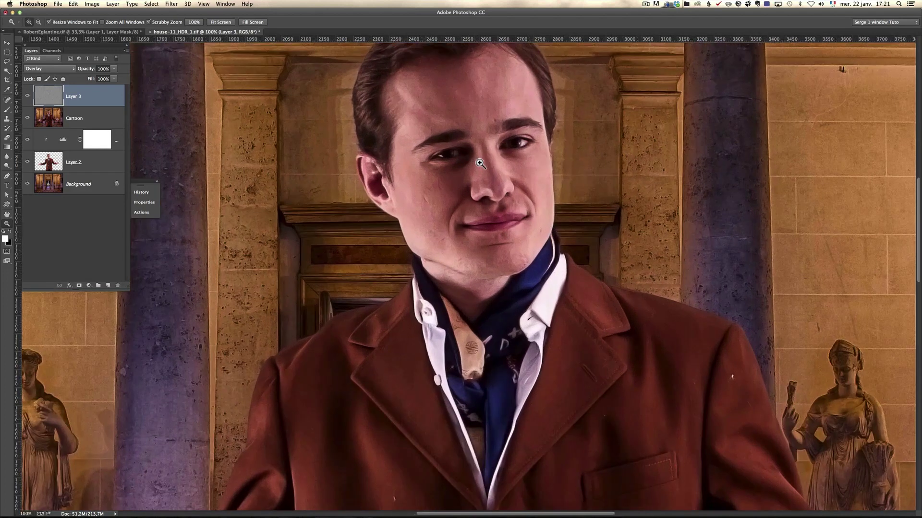
pyautogui.click(27, 97)
pyautogui.click(27, 96)
pyautogui.keyDown('alt'); pyautogui.click(415, 284); pyautogui.keyUp('alt')
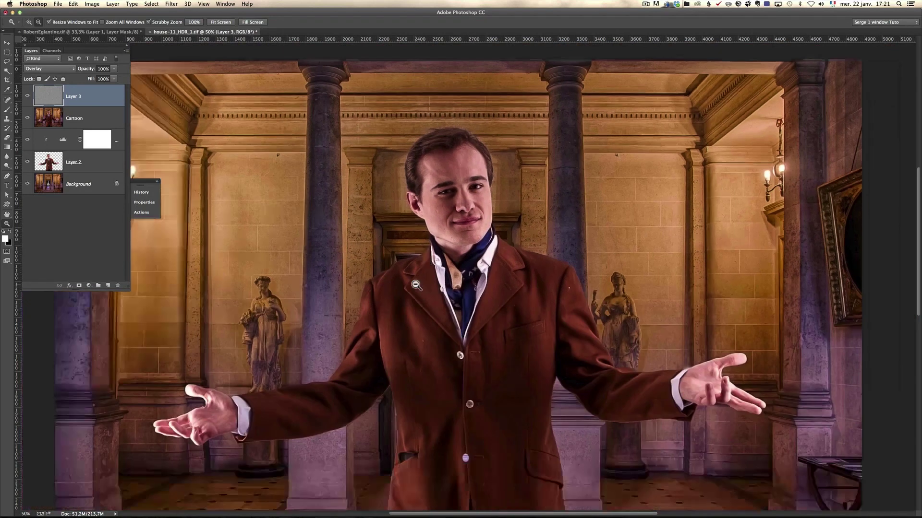
pyautogui.keyDown('alt'); pyautogui.click(416, 284); pyautogui.keyUp('alt')
pyautogui.click(416, 285)
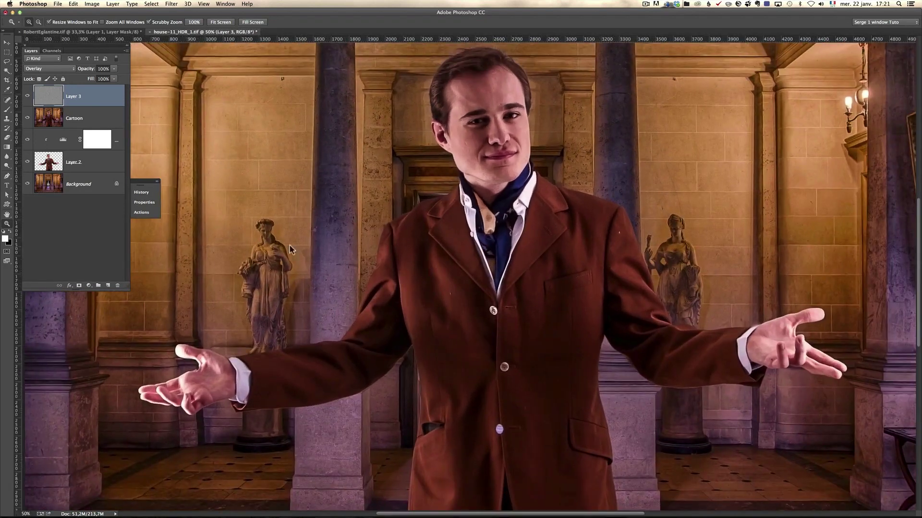
pyautogui.click(316, 245)
pyautogui.hscroll(5, 509, 158)
pyautogui.scroll(4, 509, 158)
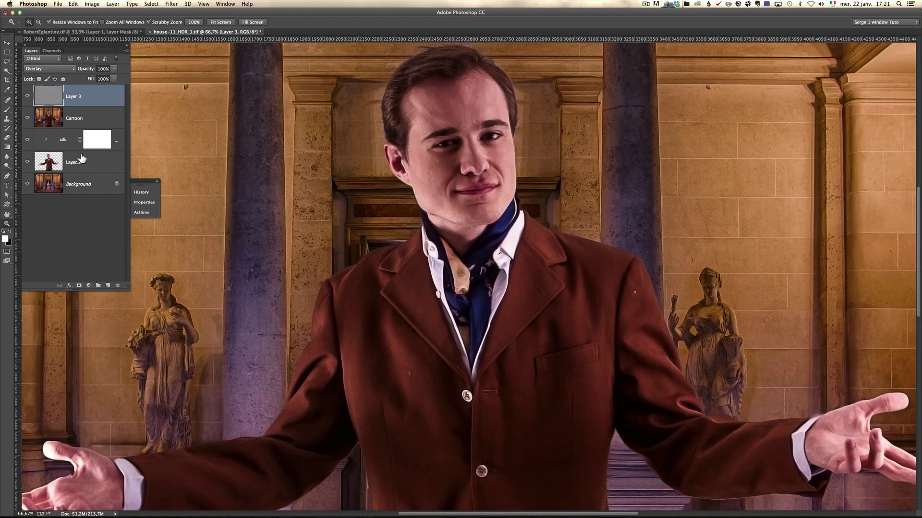
pyautogui.keyDown('alt'); pyautogui.click(27, 185); pyautogui.keyUp('alt')
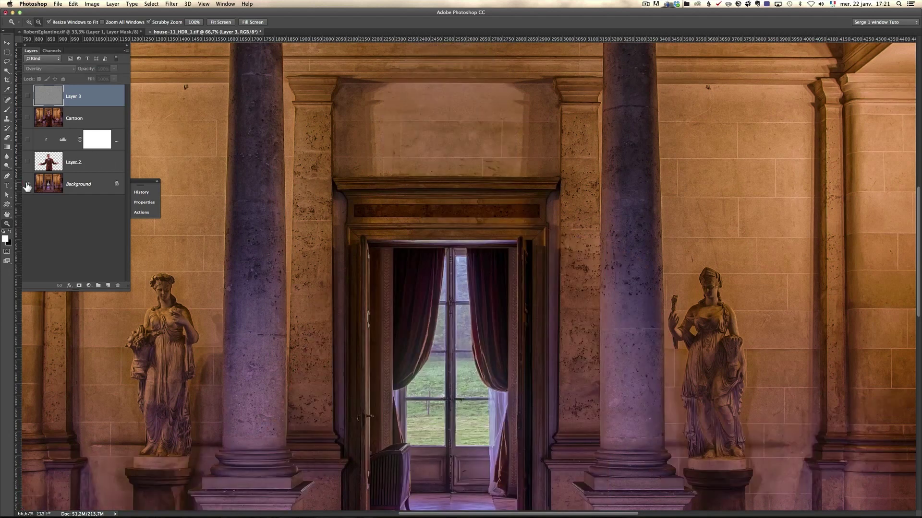
pyautogui.keyDown('alt'); pyautogui.click(27, 186); pyautogui.keyUp('alt')
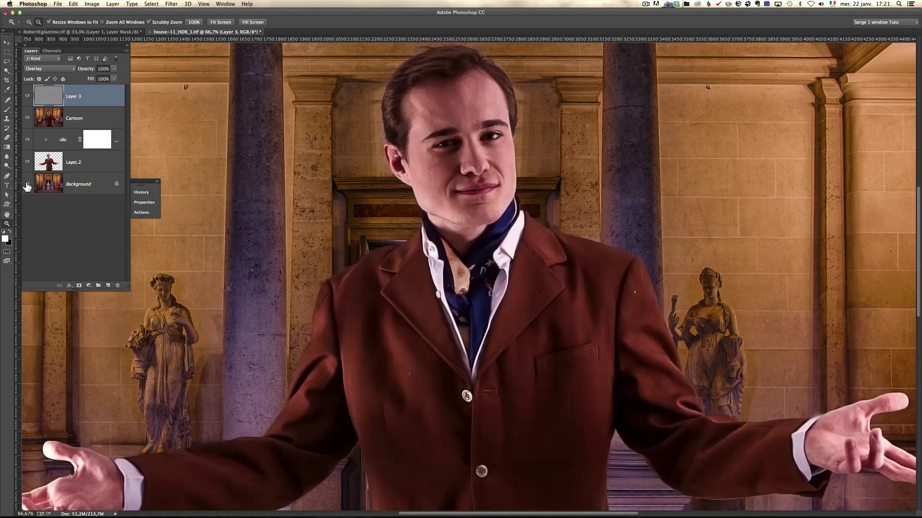
pyautogui.click(27, 118)
pyautogui.click(28, 96)
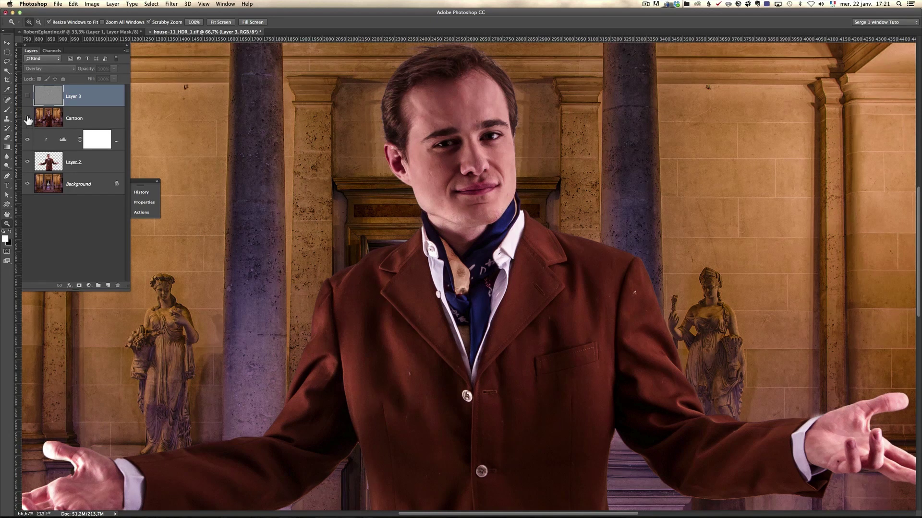
pyautogui.click(28, 119)
pyautogui.click(28, 97)
pyautogui.click(552, 264)
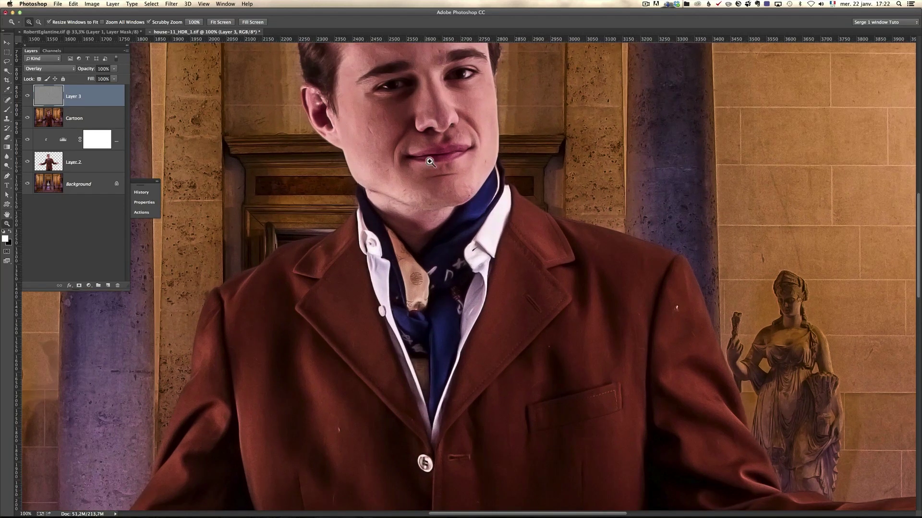
pyautogui.keyDown('alt'); pyautogui.click(528, 245); pyautogui.keyUp('alt')
pyautogui.keyDown('alt'); pyautogui.click(528, 245); pyautogui.keyUp('alt')
pyautogui.keyDown('alt'); pyautogui.click(528, 246); pyautogui.keyUp('alt')
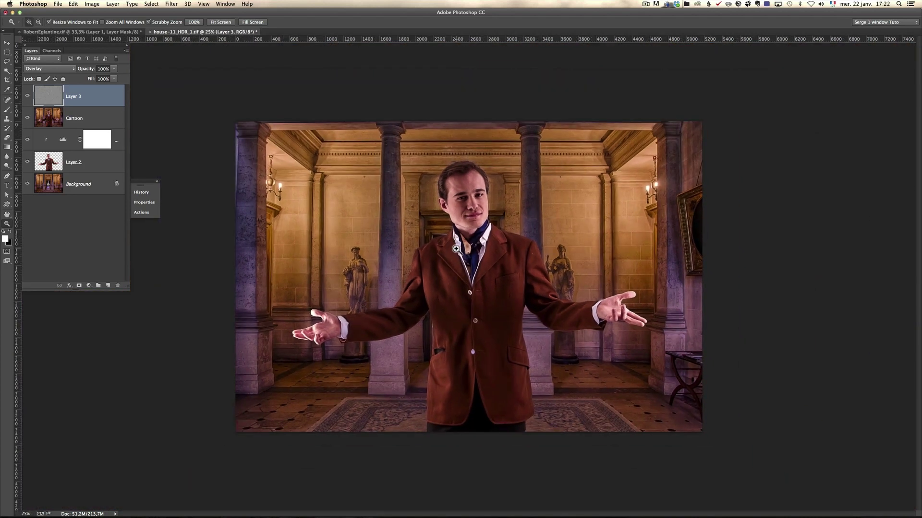
# Step: Zoom to 50% around the collar and add an empty Layer 4 above Layer 3
pyautogui.click(455, 248)
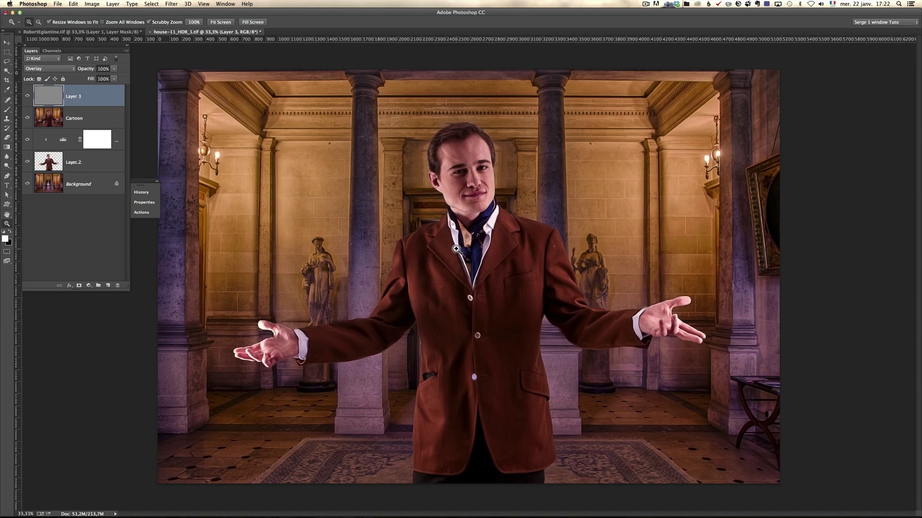
pyautogui.click(510, 213)
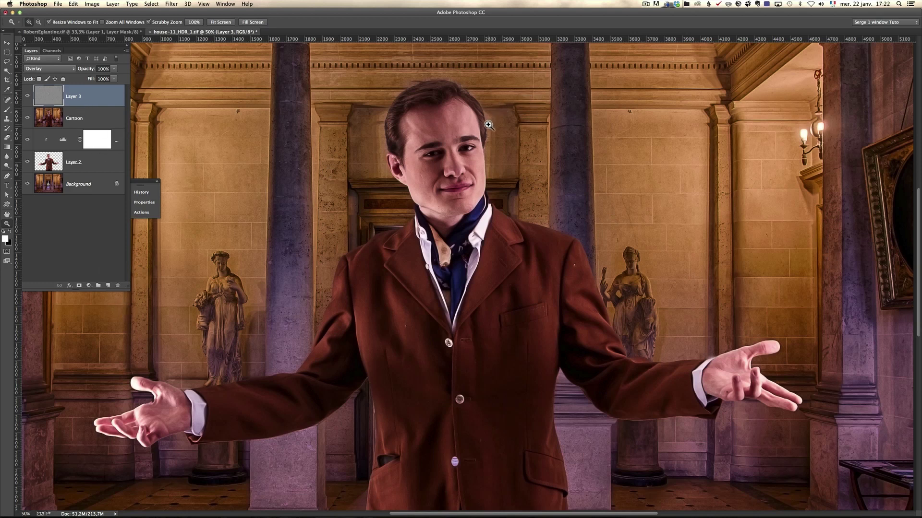
pyautogui.click(108, 286)
# Step: Set Layer 4 to Soft Light and prepare a 10% opacity brush of about 166 px
pyautogui.click(50, 69)
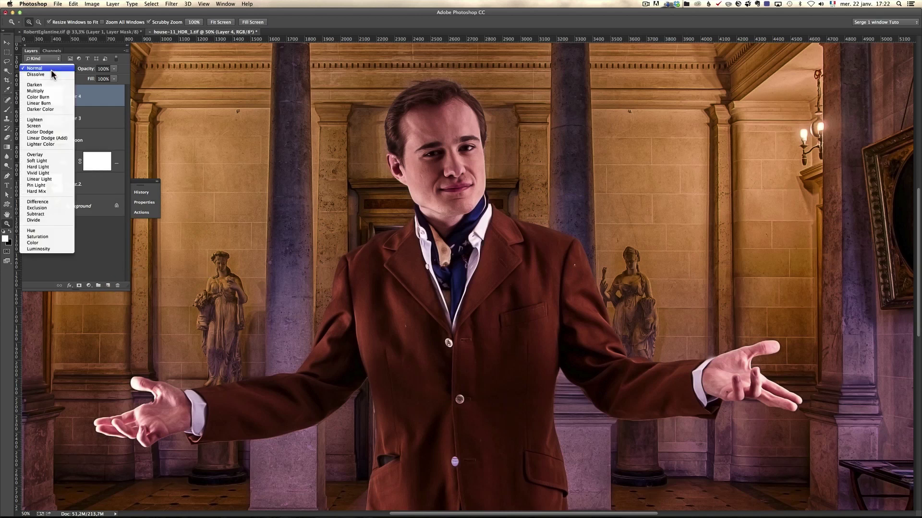
pyautogui.click(47, 161)
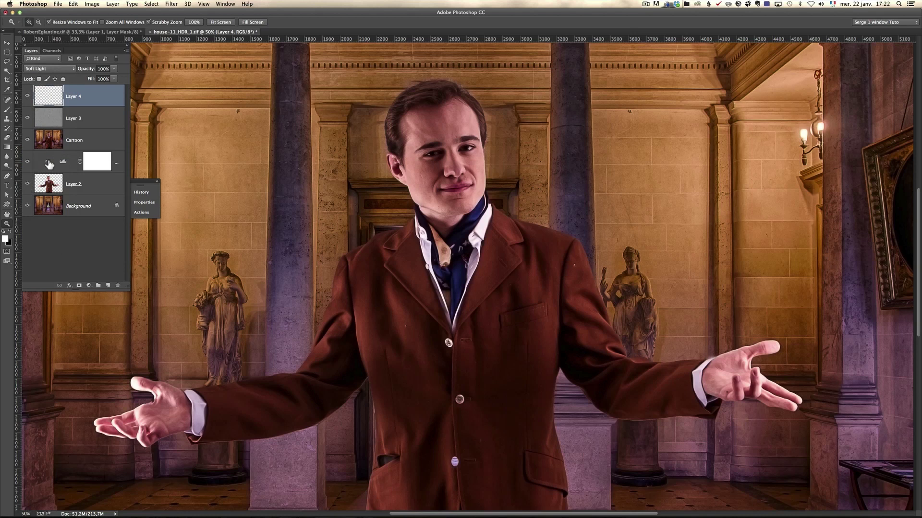
pyautogui.press('b')
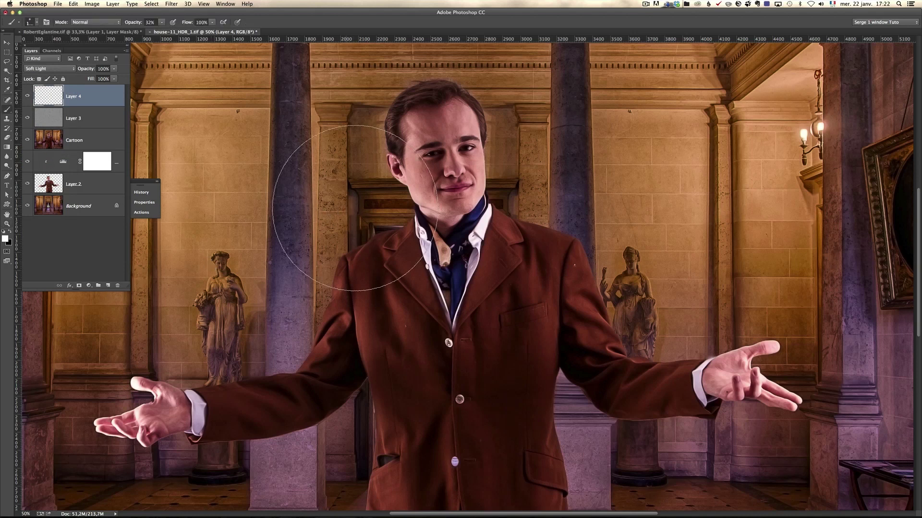
pyautogui.moveTo(354, 211); pyautogui.dragTo(369, 211)
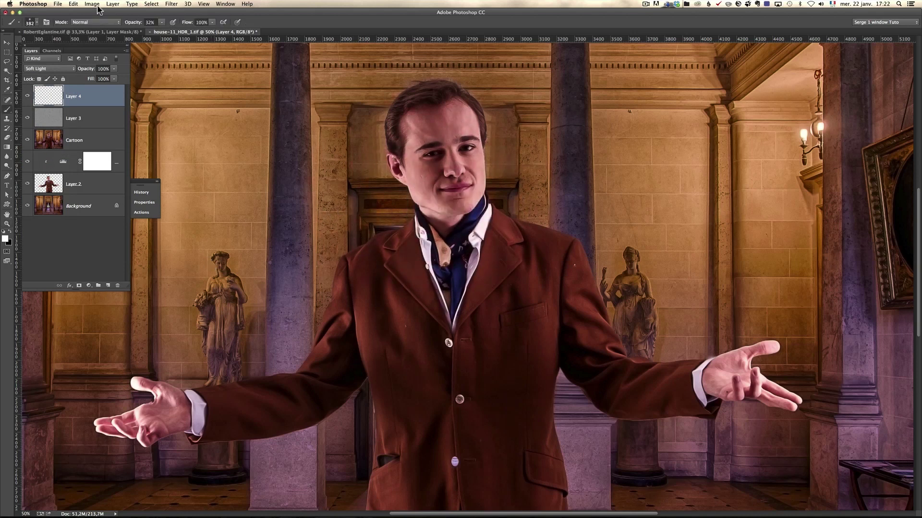
pyautogui.moveTo(139, 24); pyautogui.dragTo(129, 25)
pyautogui.moveTo(370, 319)
pyautogui.mouseDown()
pyautogui.moveTo(387, 304)
pyautogui.moveTo(409, 330)
pyautogui.moveTo(435, 399)
pyautogui.moveTo(422, 339)
pyautogui.moveTo(360, 261)
pyautogui.moveTo(333, 325)
pyautogui.mouseUp()
pyautogui.moveTo(434, 442)
pyautogui.mouseDown()
pyautogui.moveTo(440, 411)
pyautogui.moveTo(414, 429)
pyautogui.moveTo(399, 307)
pyautogui.mouseUp()
# Step: With a 142 px brush, brighten the jacket's lower right edge and pocket flap top
pyautogui.keyDown('super'); pyautogui.click(414, 428); pyautogui.keyUp('super')
pyautogui.keyDown('super'); pyautogui.click(414, 428); pyautogui.keyUp('super')
pyautogui.moveTo(387, 425); pyautogui.dragTo(384, 390)
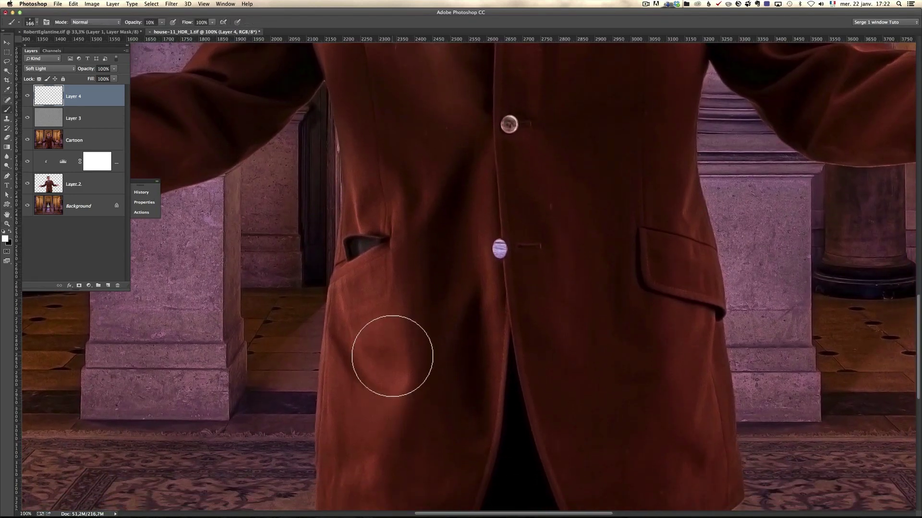
pyautogui.moveTo(368, 296)
pyautogui.mouseDown()
pyautogui.moveTo(356, 295)
pyautogui.moveTo(377, 354)
pyautogui.moveTo(381, 437)
pyautogui.moveTo(355, 480)
pyautogui.moveTo(370, 477)
pyautogui.mouseUp()
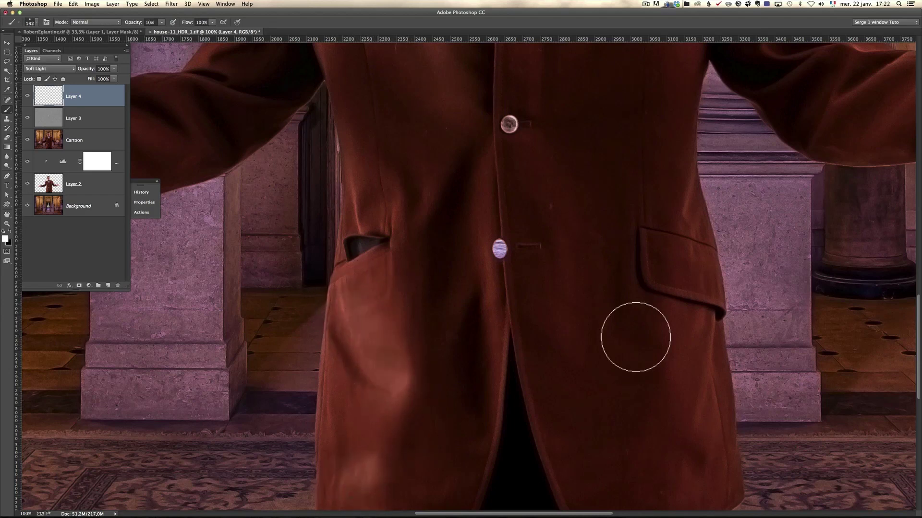
pyautogui.click(714, 428)
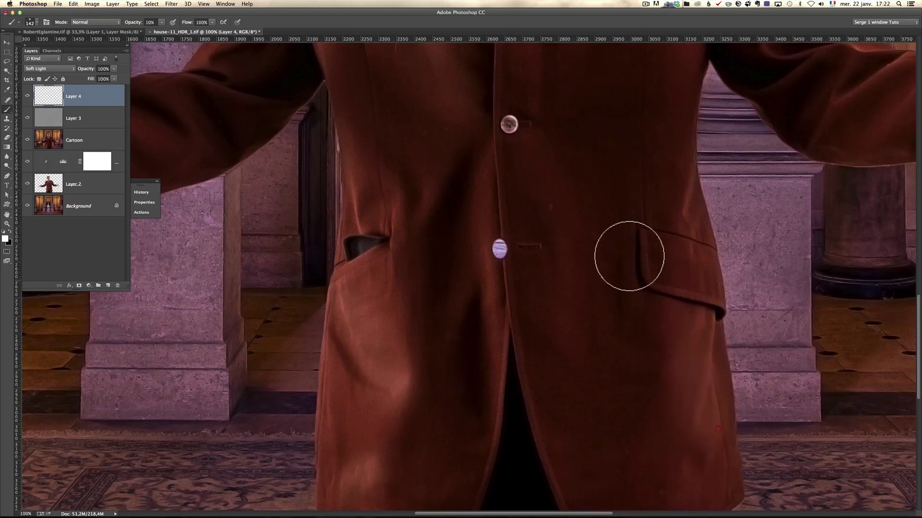
pyautogui.click(677, 230)
# Step: Lighten the scarf edge and forehead, then fit the whole image on screen
pyautogui.moveTo(648, 181); pyautogui.dragTo(600, 398)
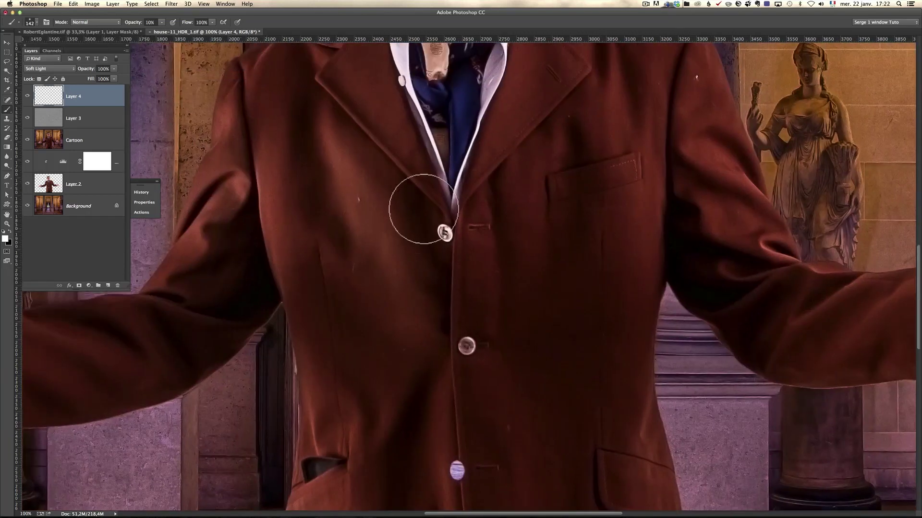
pyautogui.moveTo(426, 201); pyautogui.dragTo(430, 397)
pyautogui.moveTo(432, 144); pyautogui.dragTo(437, 302)
pyautogui.moveTo(439, 230); pyautogui.dragTo(468, 139)
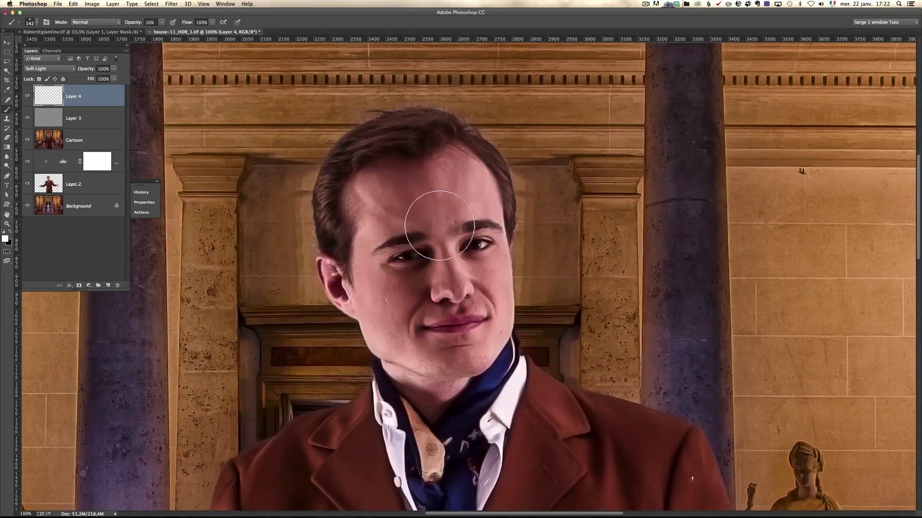
pyautogui.moveTo(504, 312); pyautogui.dragTo(511, 337)
pyautogui.click(477, 210)
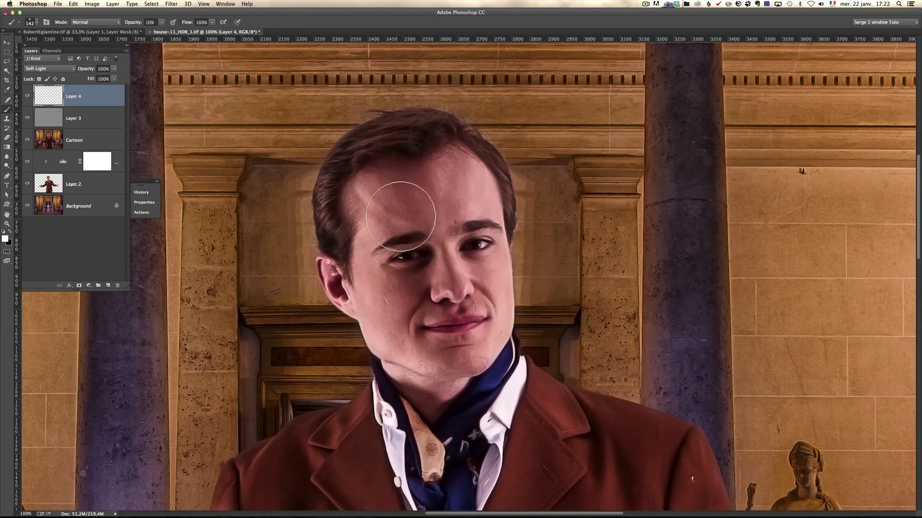
pyautogui.scroll(-10, 423, 240)
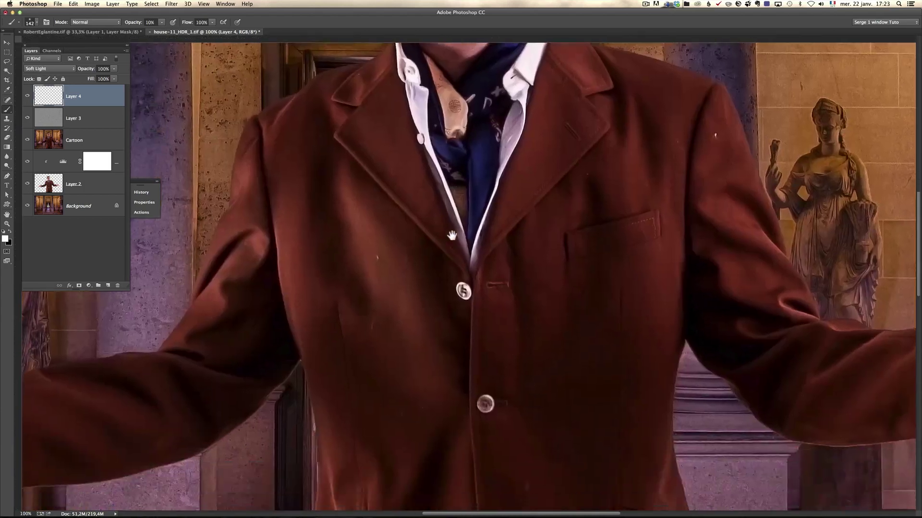
pyautogui.press('z')
pyautogui.press('super+0')
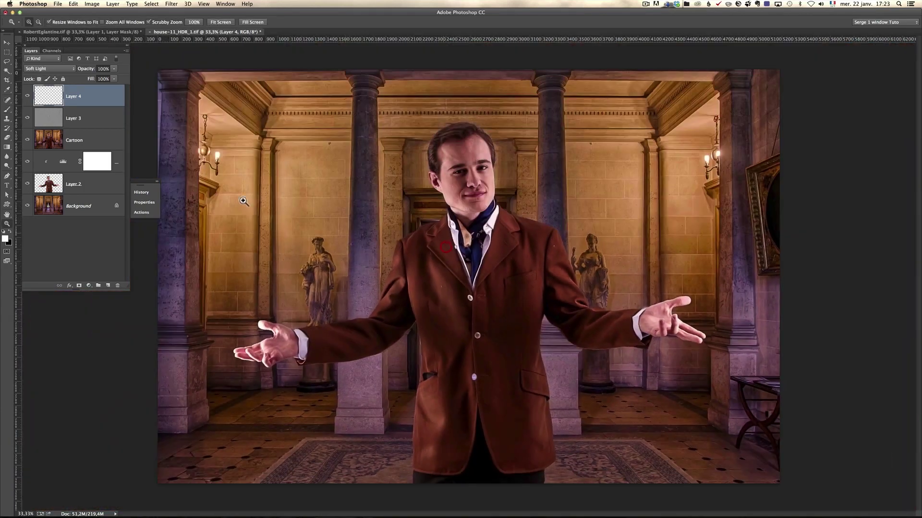
pyautogui.click(28, 96)
pyautogui.click(27, 96)
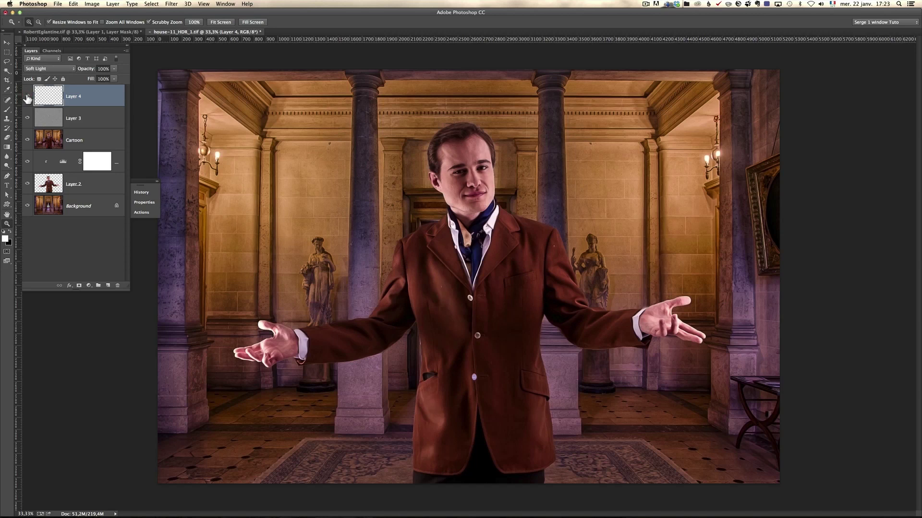
pyautogui.click(402, 254)
pyautogui.keyDown('alt'); pyautogui.click(485, 246); pyautogui.keyUp('alt')
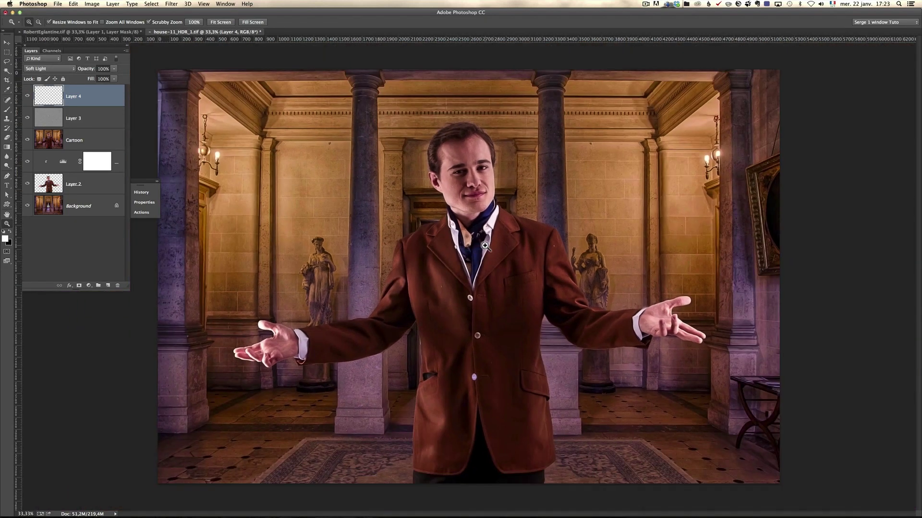